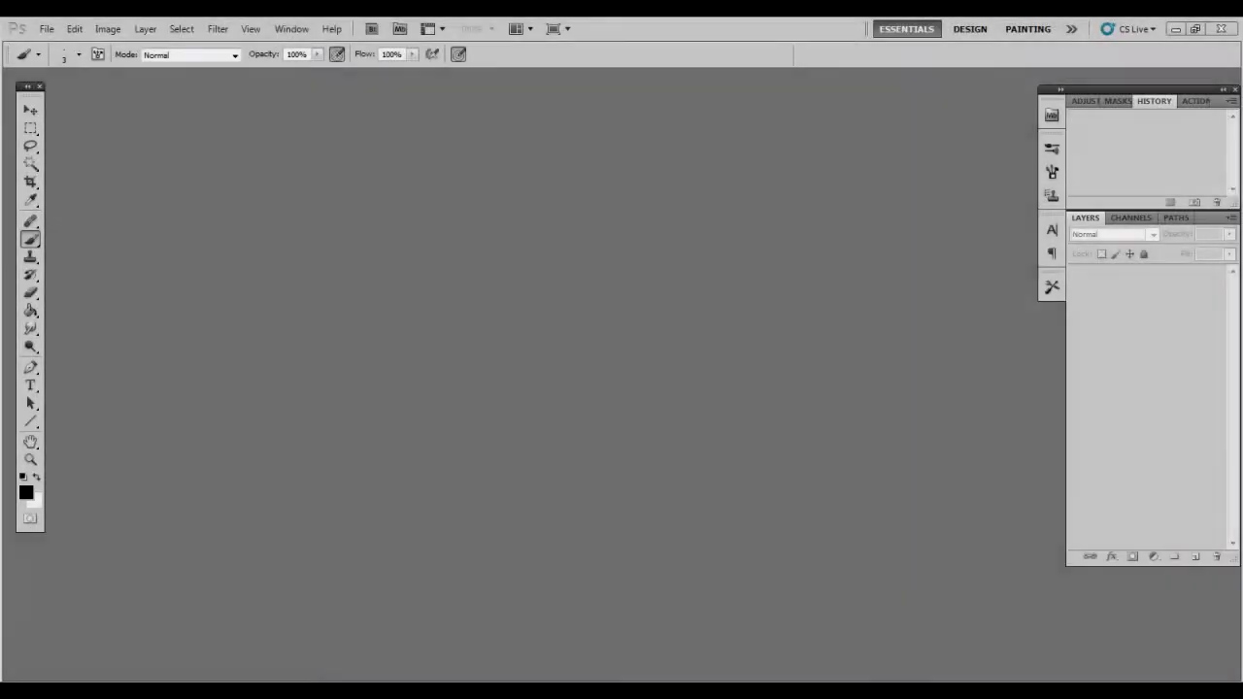
Step: Start a new document and set its size to 500 pixels wide by 700 pixels high
{"action": "key", "text": "alt+f"}
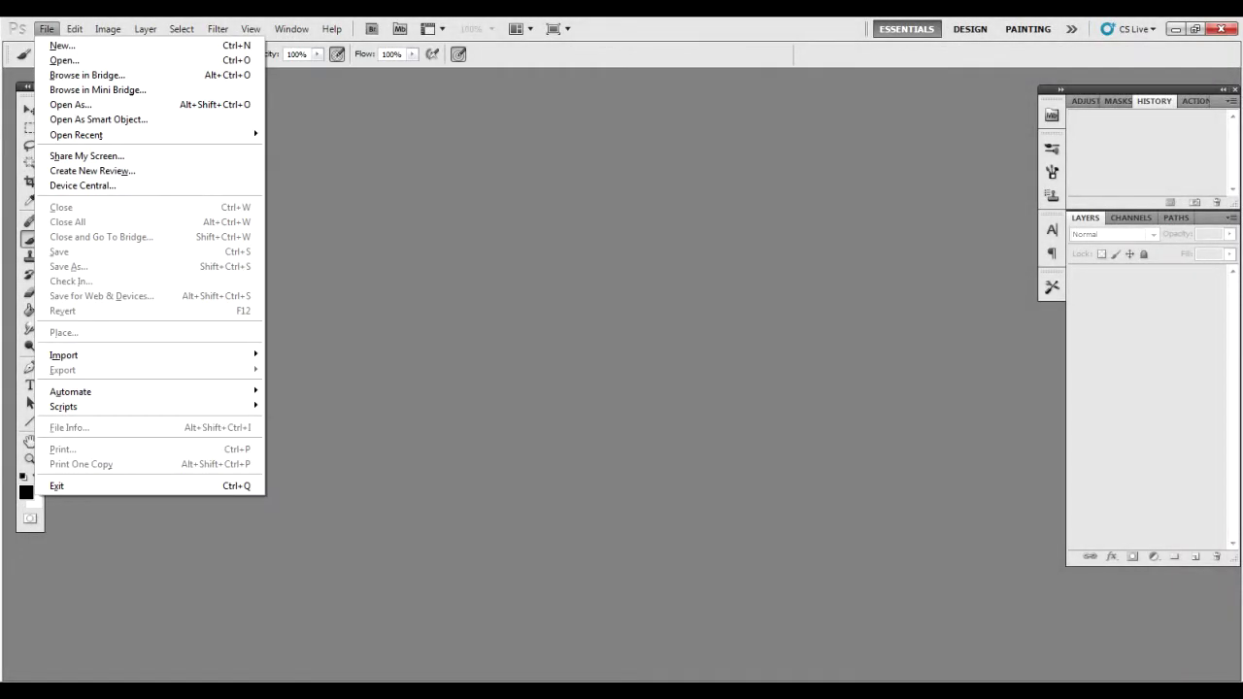
{"action": "key", "text": "Down"}
{"action": "key", "text": "Down"}
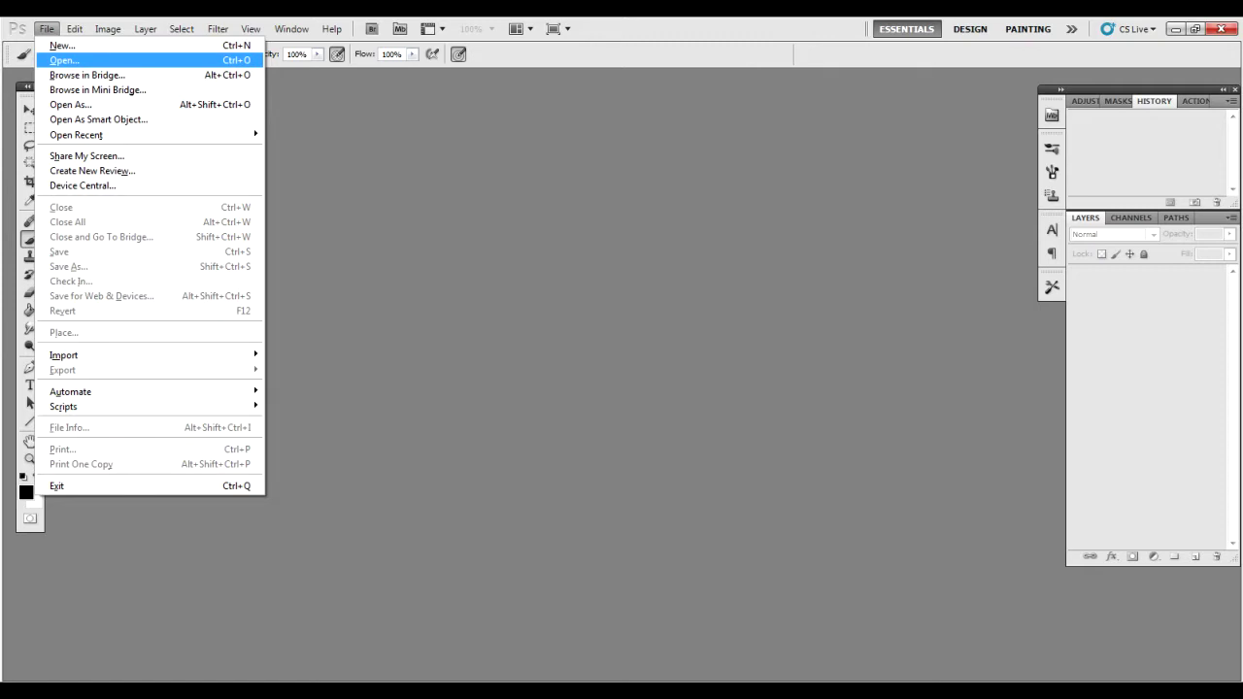
{"action": "key", "text": "Up"}
{"action": "key", "text": "Return"}
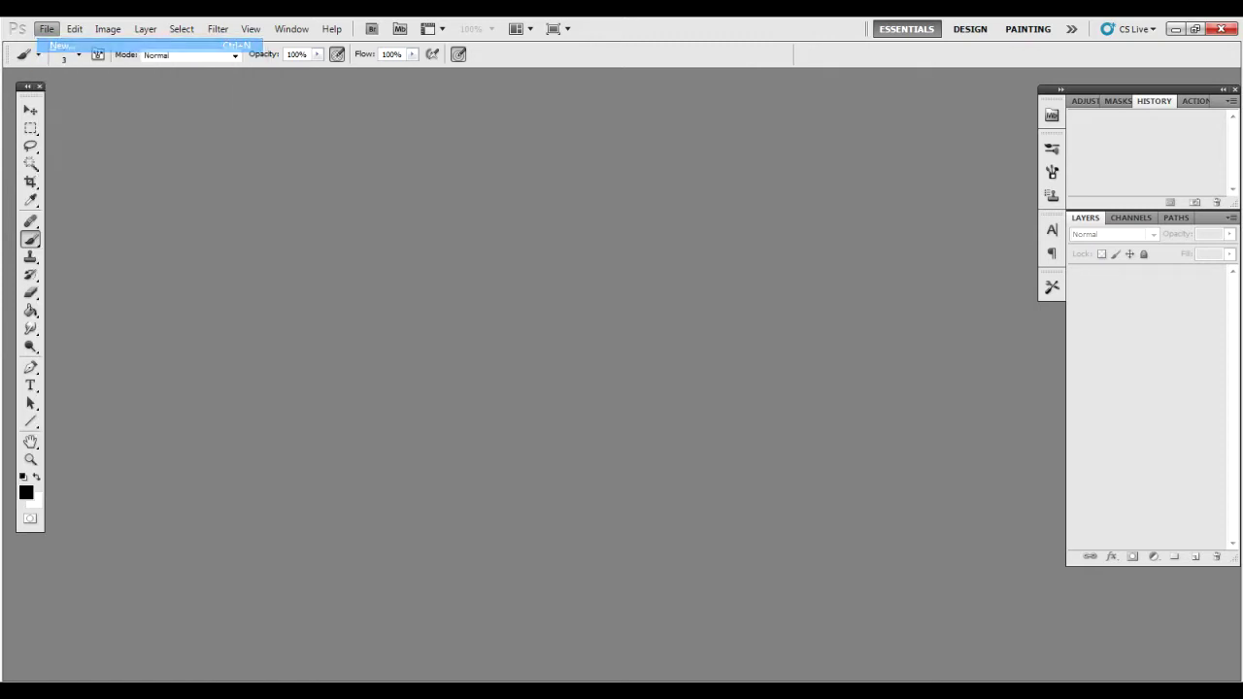
{"action": "key", "text": "Tab"}
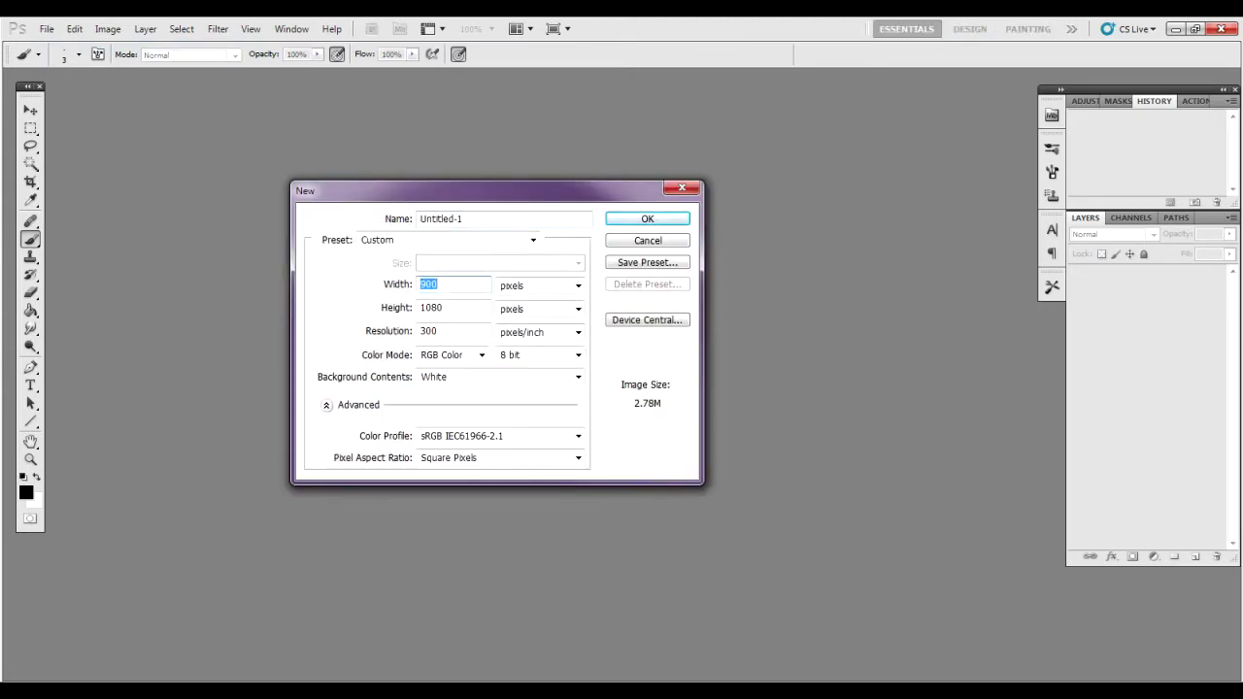
{"action": "type", "text": "500"}
{"action": "key", "text": "Tab"}
{"action": "type", "text": "700"}
{"action": "key", "text": "Tab"}
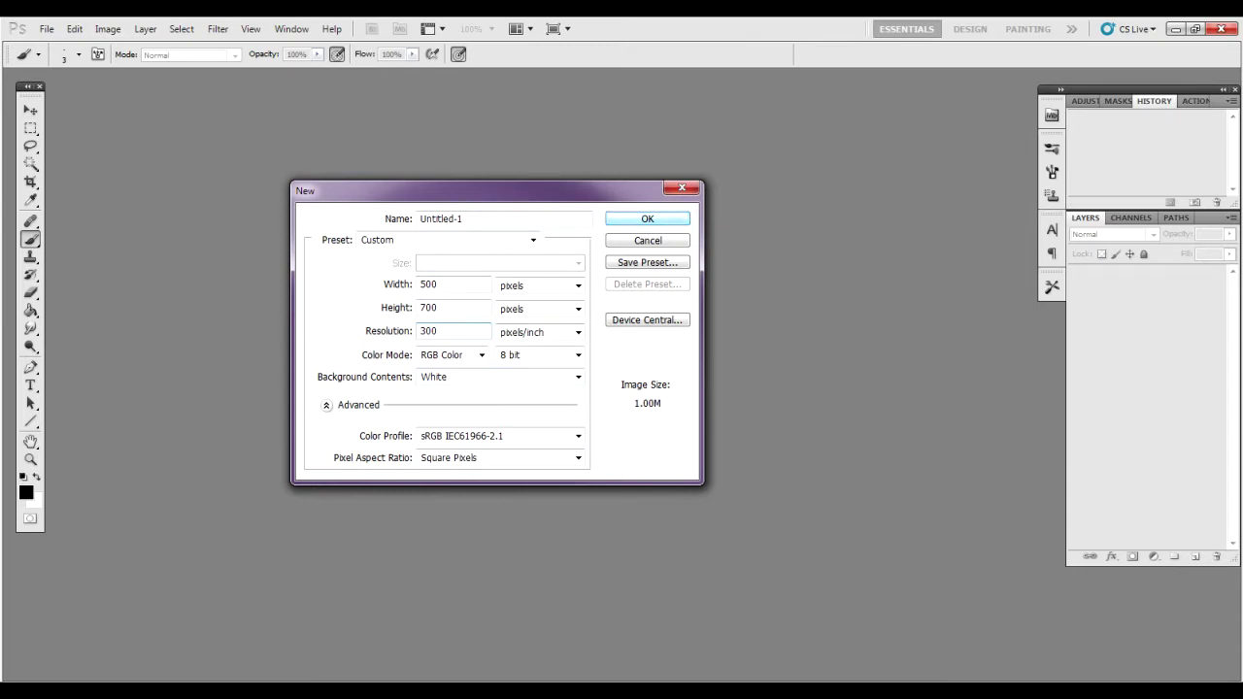
Step: Name the new document TutorialColorHead1 and create it
{"action": "left_click", "coordinate": [441, 219]}
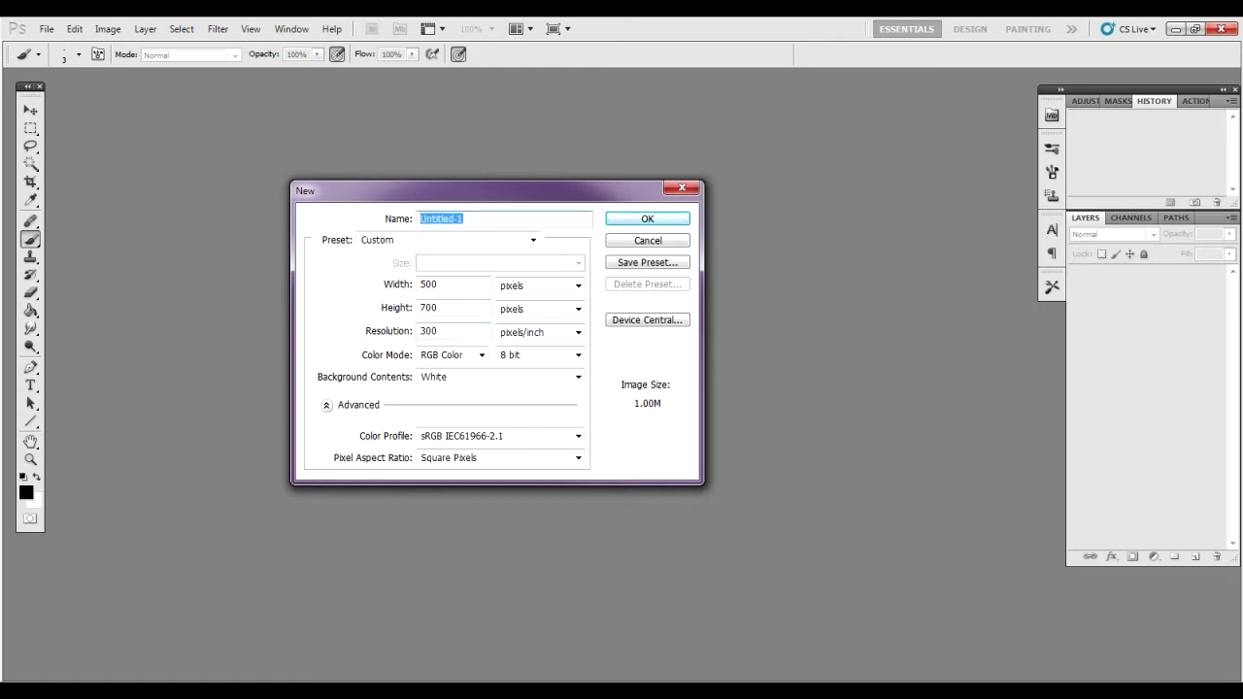
{"action": "type", "text": "TutorialColorHead"}
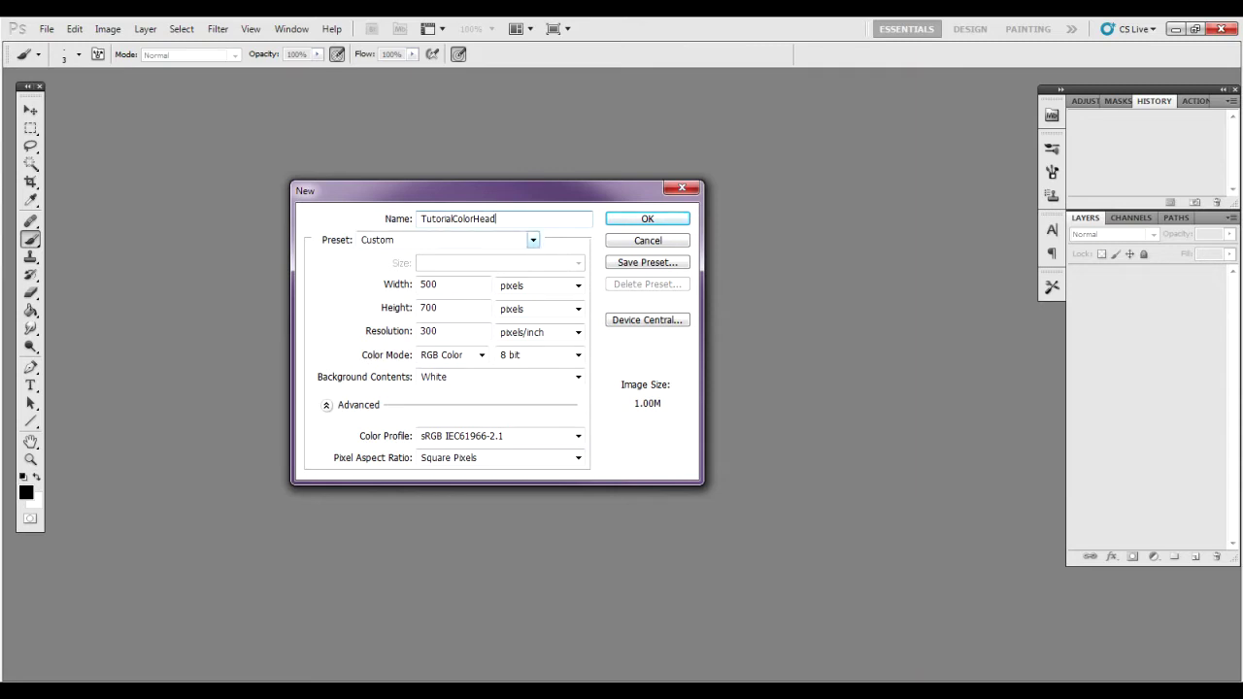
{"action": "type", "text": "1"}
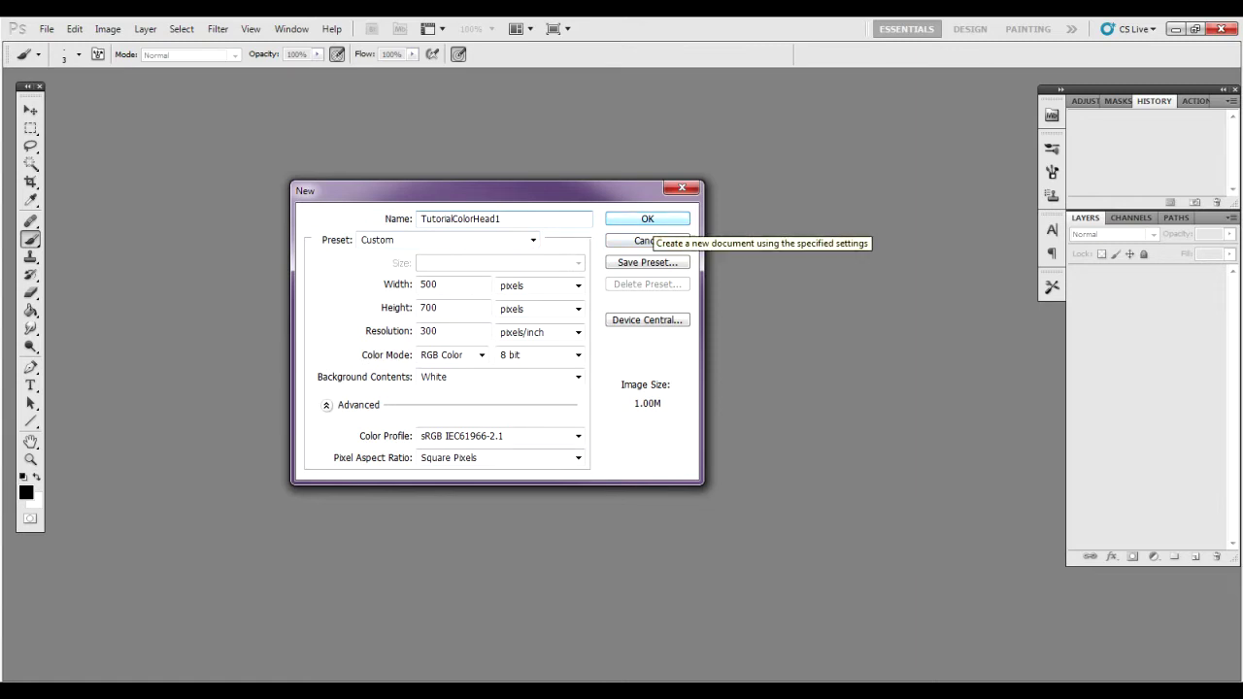
{"action": "key", "text": "Return"}
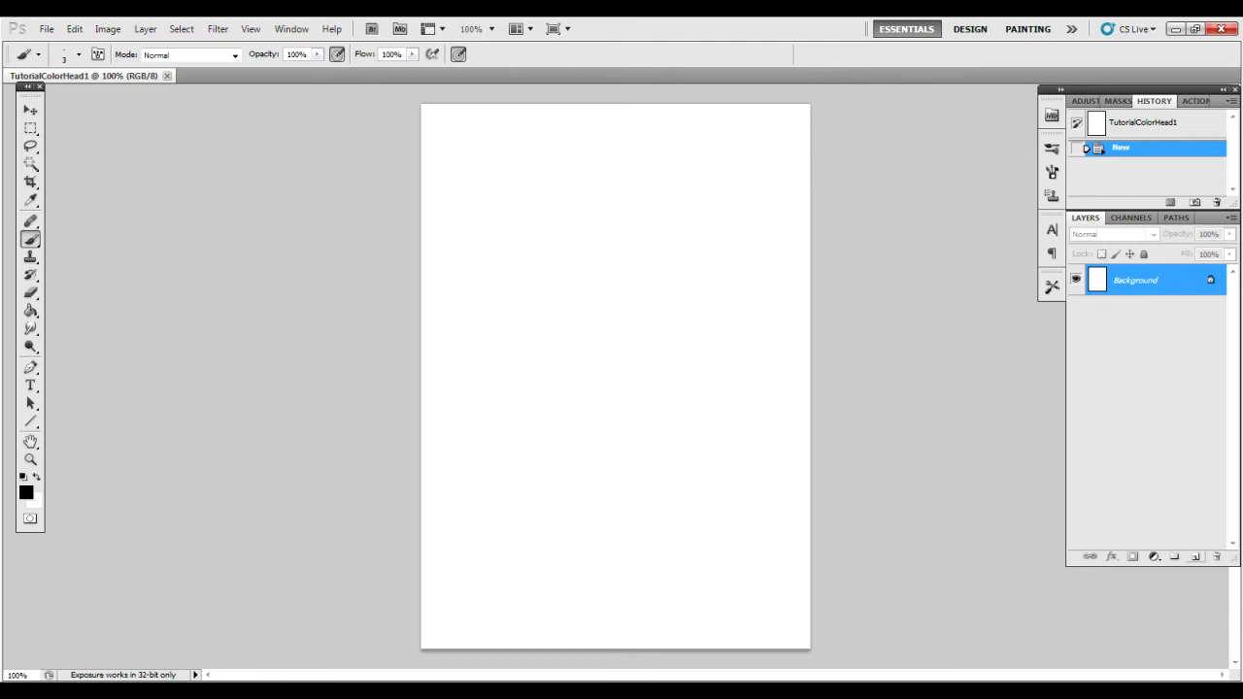
Step: Add a new layer above the background and name it "Sketch Layer"
{"action": "left_click", "coordinate": [1195, 557]}
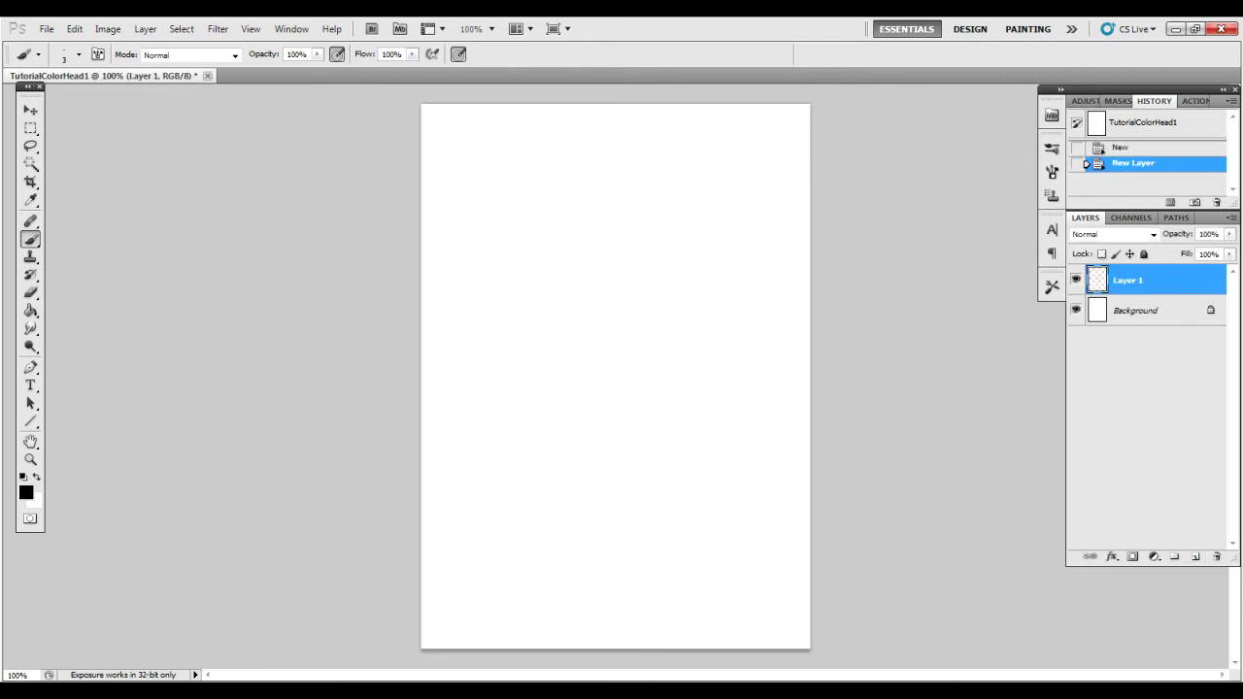
{"action": "double_click", "coordinate": [1127, 280]}
{"action": "type", "text": "Sketch Layer"}
{"action": "key", "text": "Return"}
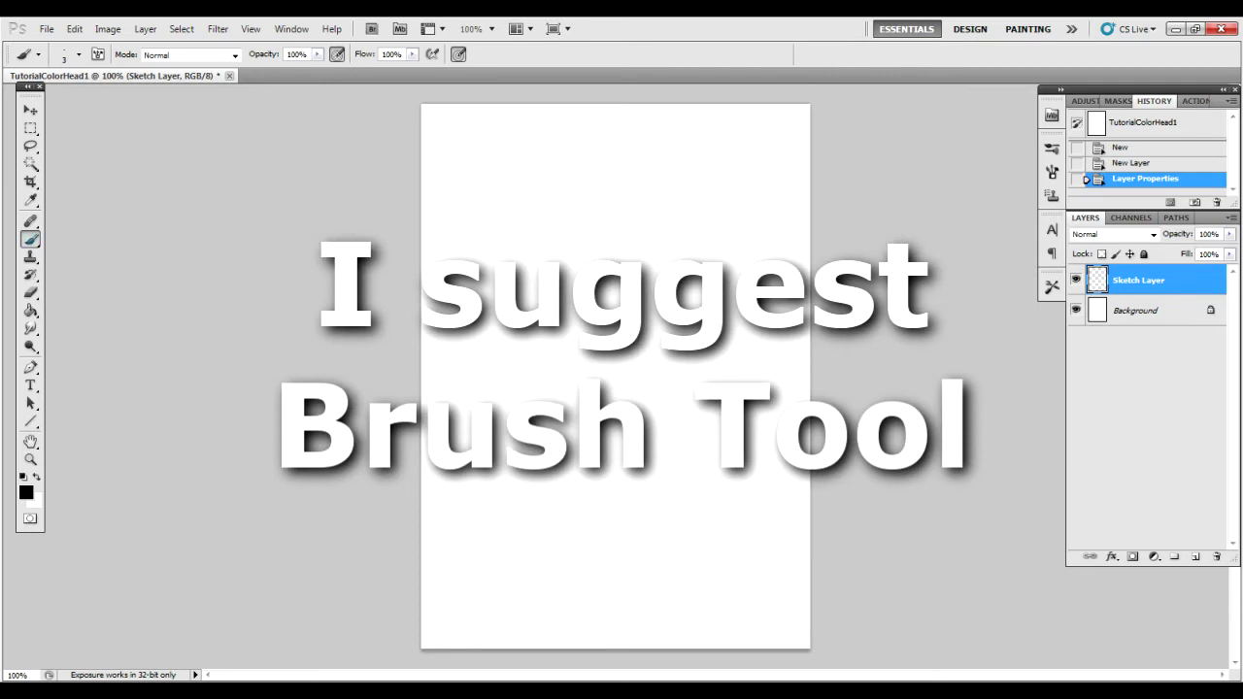
Step: Keep the Brush Tool for sketching and change the foreground color from black to a muted dusty red
{"action": "left_click", "coordinate": [30, 239]}
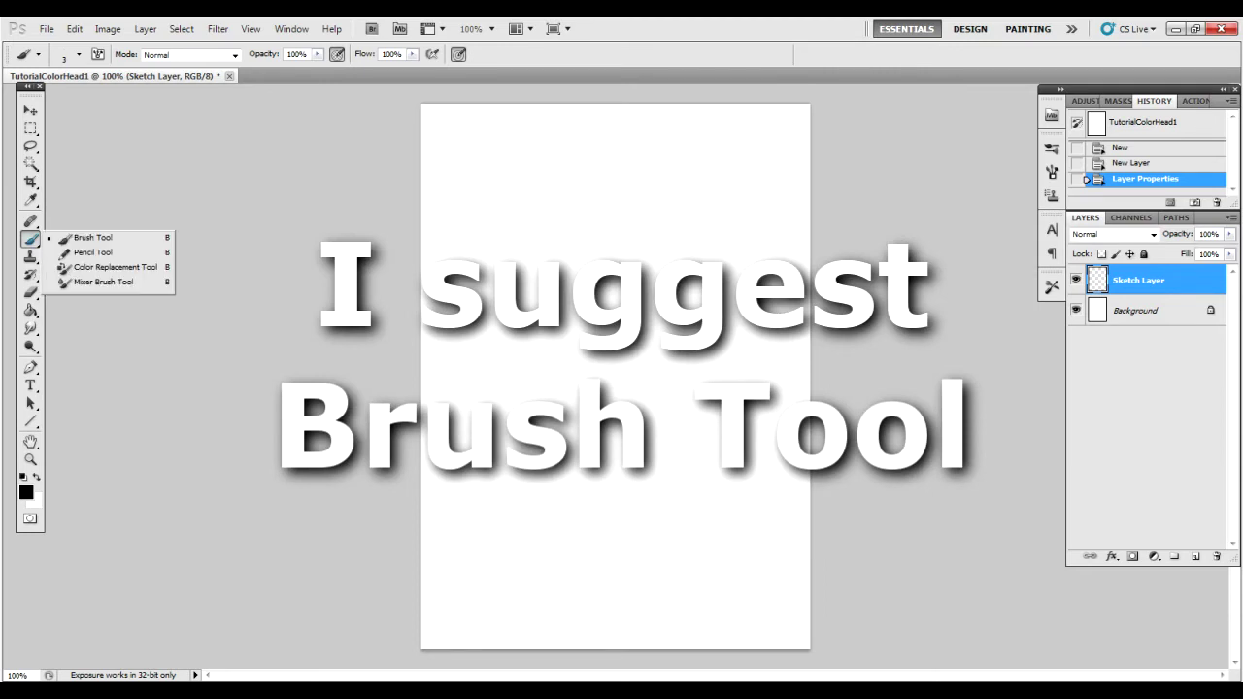
{"action": "key", "text": "Escape"}
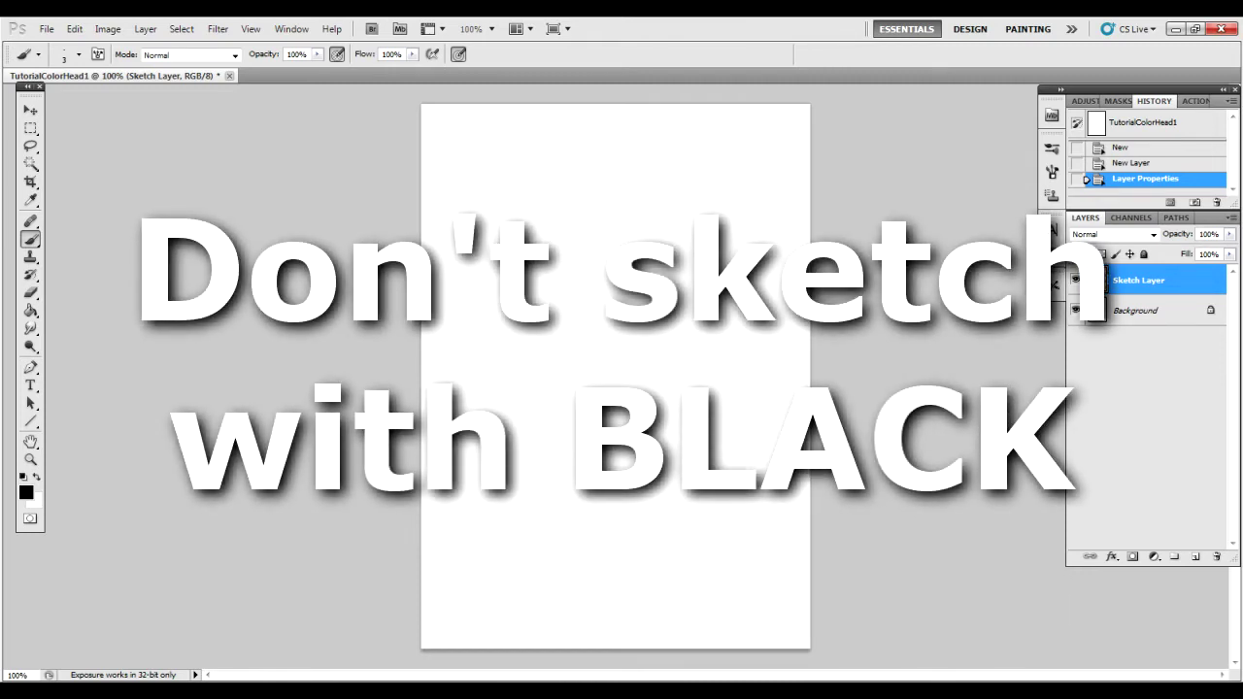
{"action": "left_click", "coordinate": [25, 492]}
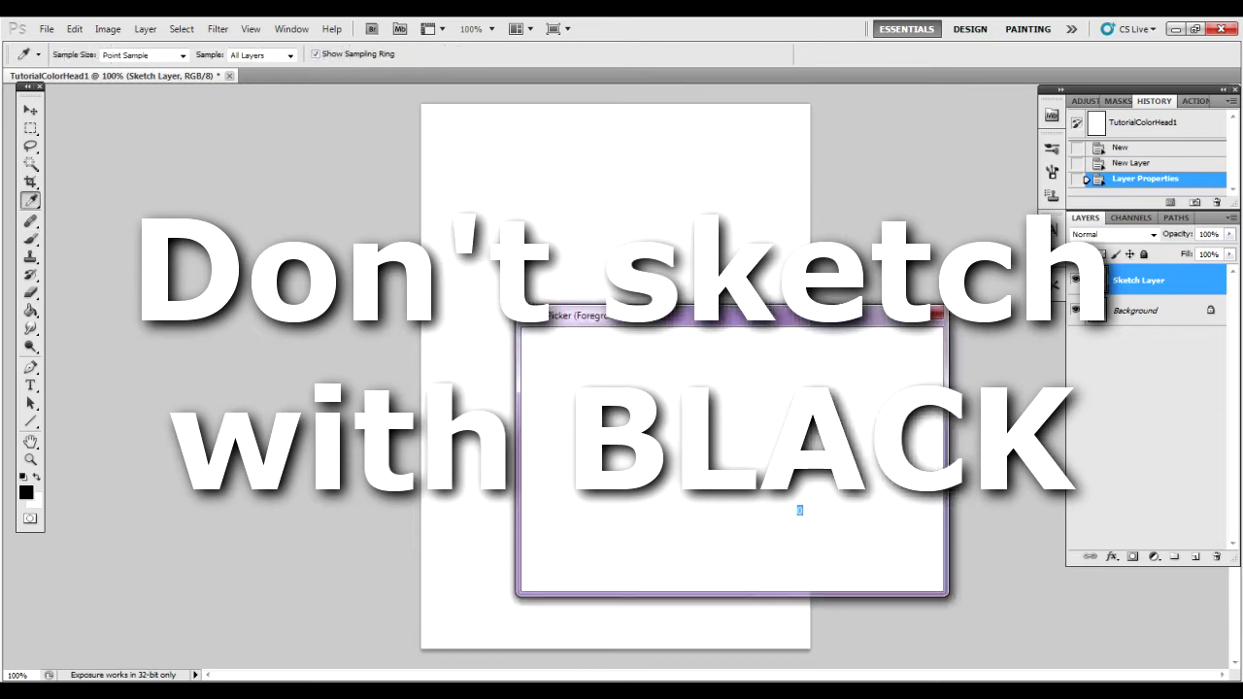
{"action": "left_click", "coordinate": [587, 433]}
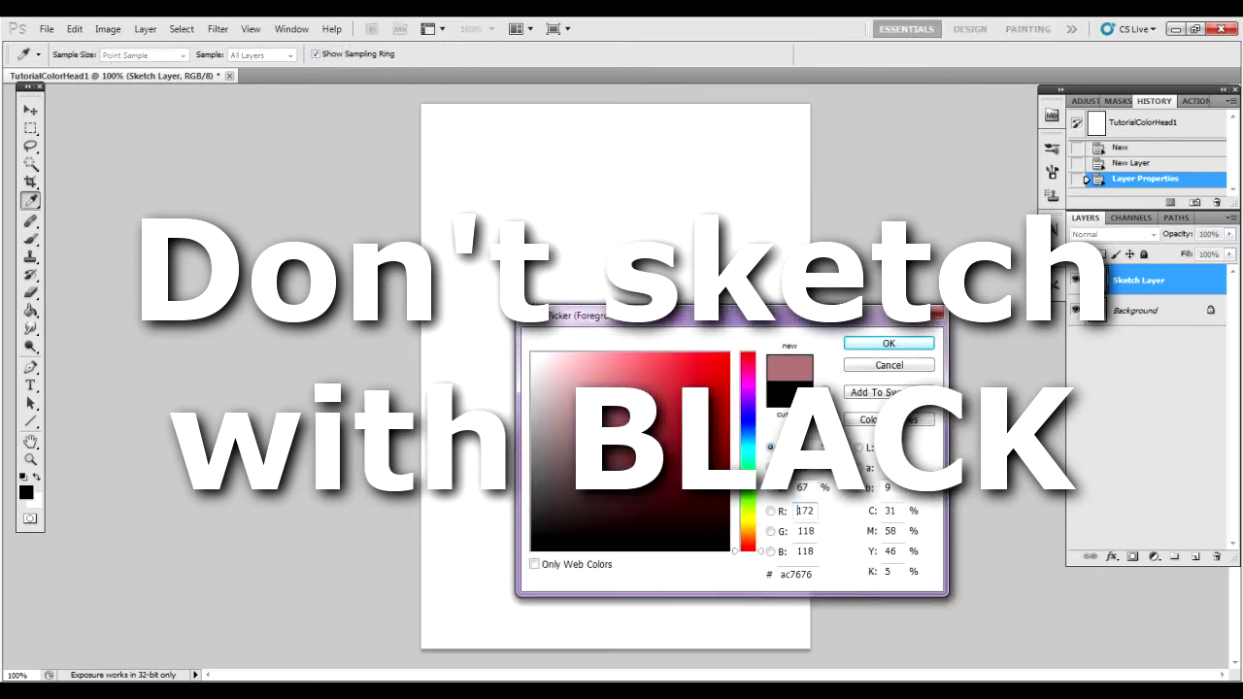
{"action": "key", "text": "Return"}
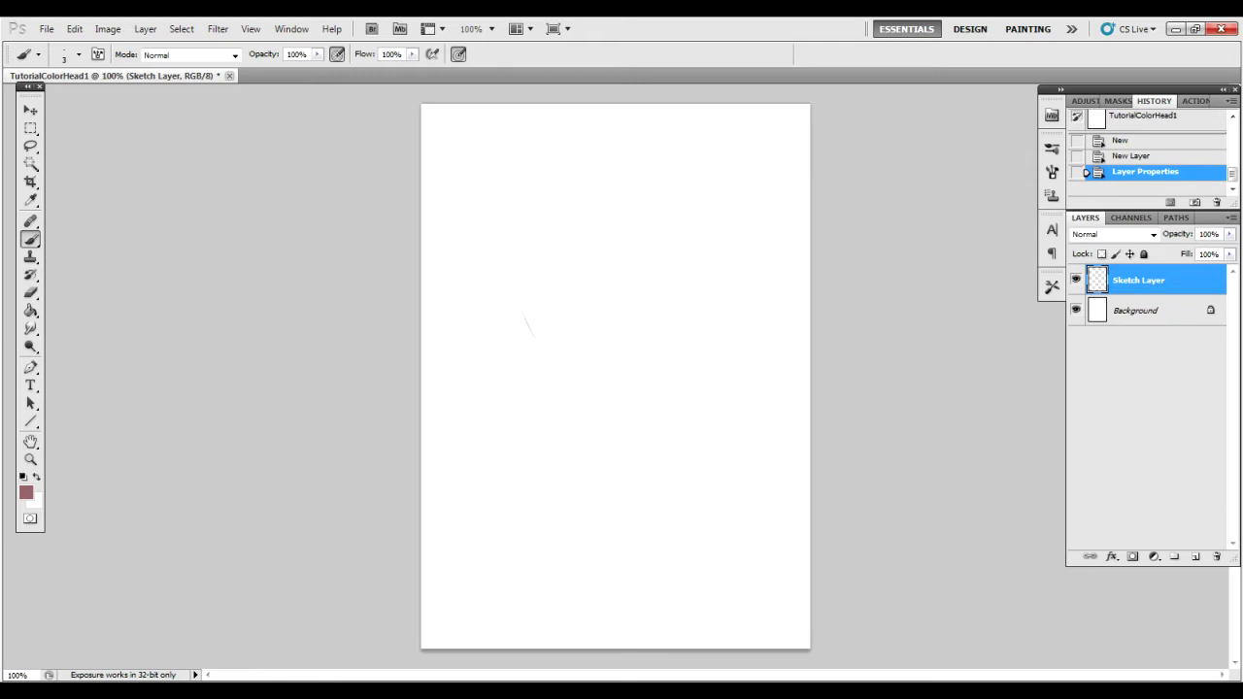
Step: Sketch the upper curve of the head and the near eye with its iris and pupil
{"action": "left_click_drag", "start_coordinate": [525, 279], "coordinate": [612, 237]}
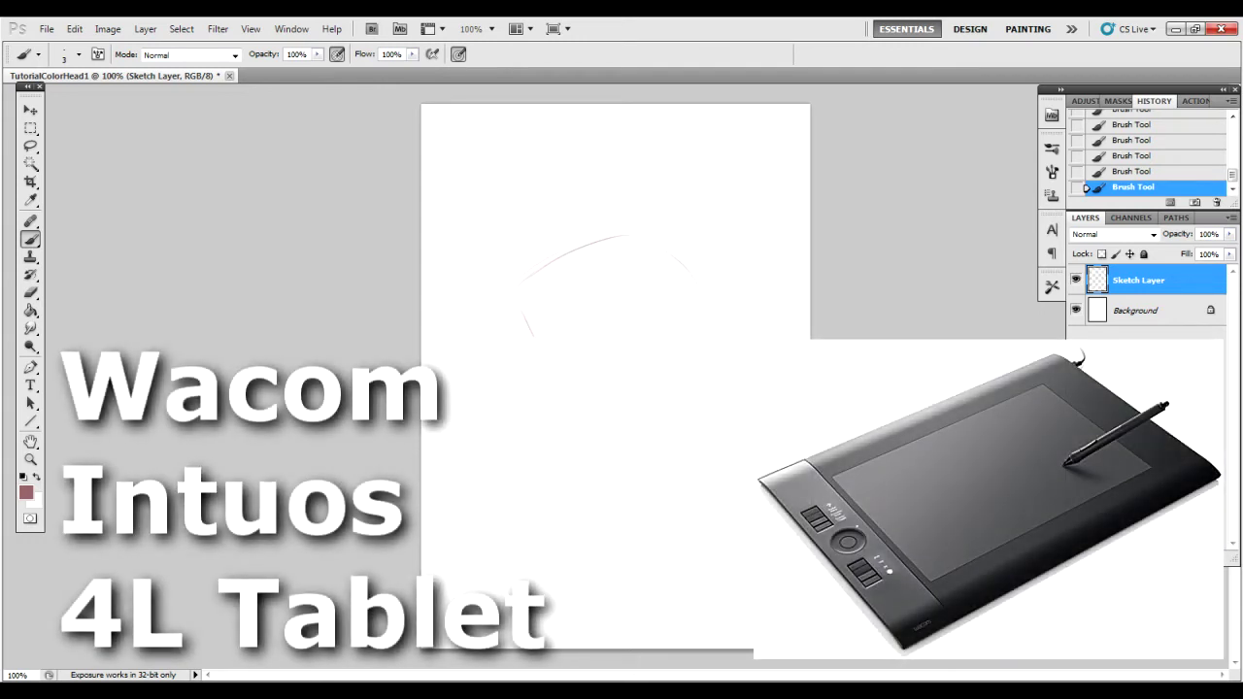
{"action": "mouse_move", "coordinate": [610, 327]}
{"action": "left_mouse_down"}
{"action": "mouse_move", "coordinate": [629, 311]}
{"action": "mouse_move", "coordinate": [657, 319]}
{"action": "mouse_move", "coordinate": [664, 338]}
{"action": "left_mouse_up"}
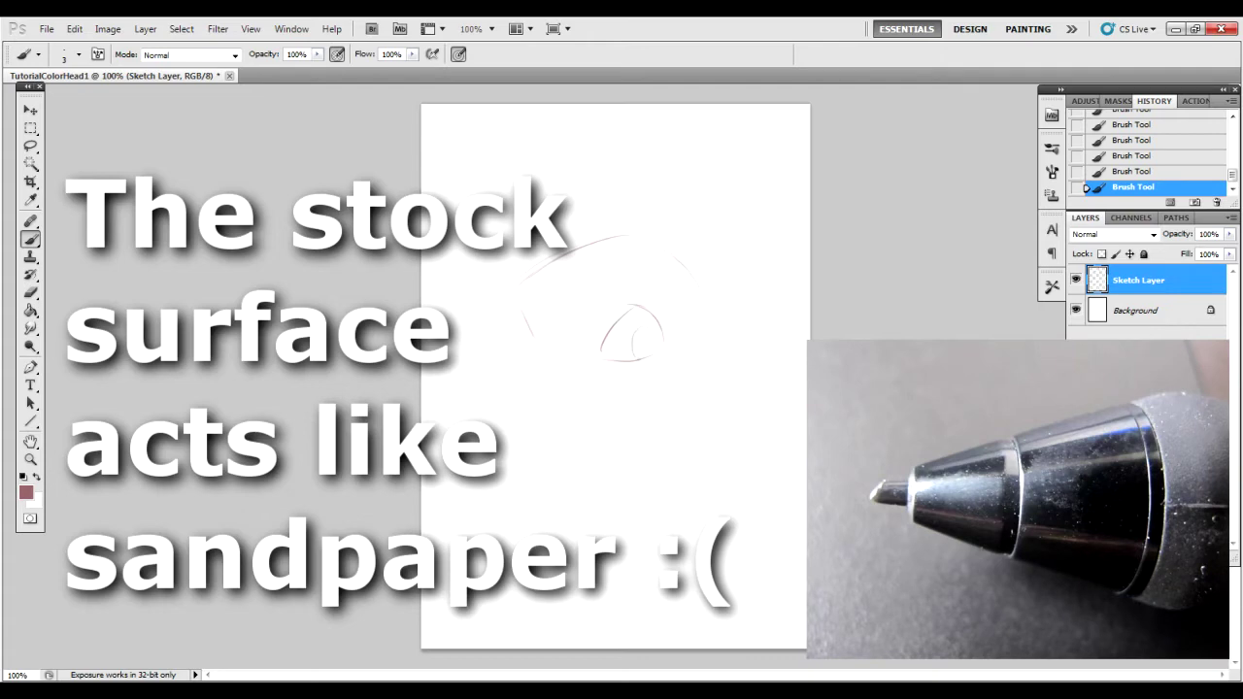
{"action": "left_click_drag", "start_coordinate": [653, 331], "coordinate": [646, 342]}
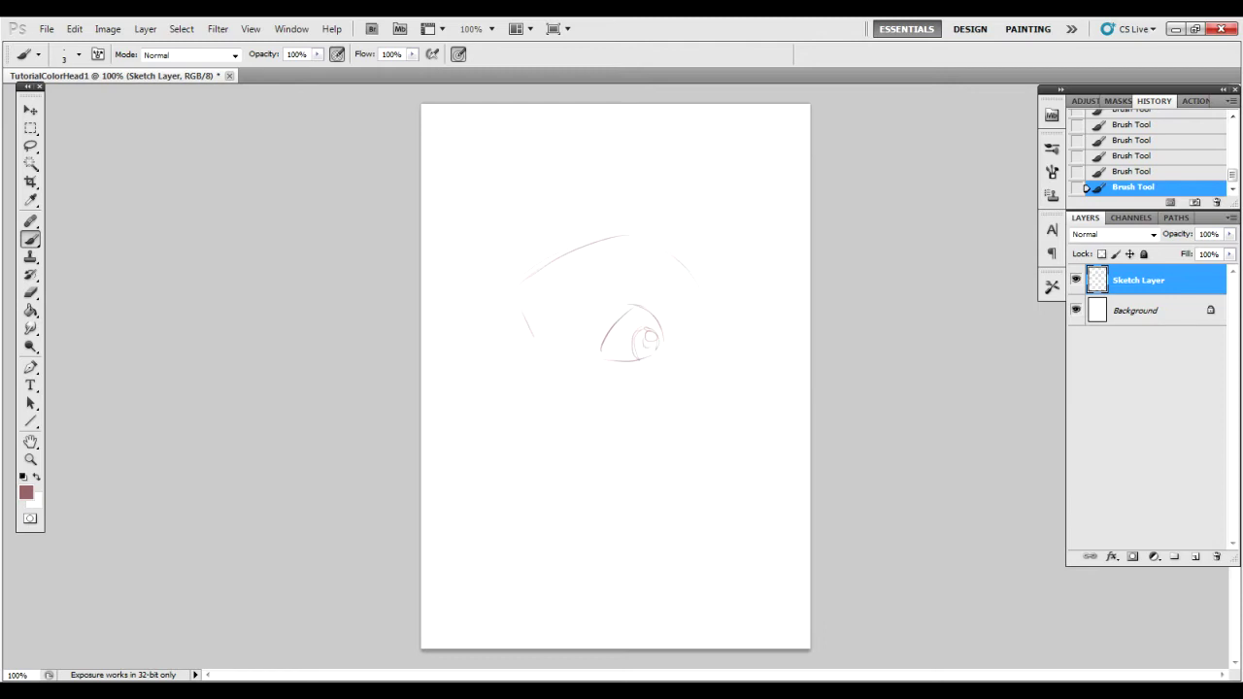
Step: Sketch the smaller far eye, the brow edge beside it and the nose outline
{"action": "left_click_drag", "start_coordinate": [516, 304], "coordinate": [535, 333]}
{"action": "left_click_drag", "start_coordinate": [509, 379], "coordinate": [546, 395]}
{"action": "mouse_move", "coordinate": [496, 377]}
{"action": "left_mouse_down"}
{"action": "mouse_move", "coordinate": [501, 418]}
{"action": "mouse_move", "coordinate": [547, 405]}
{"action": "left_mouse_up"}
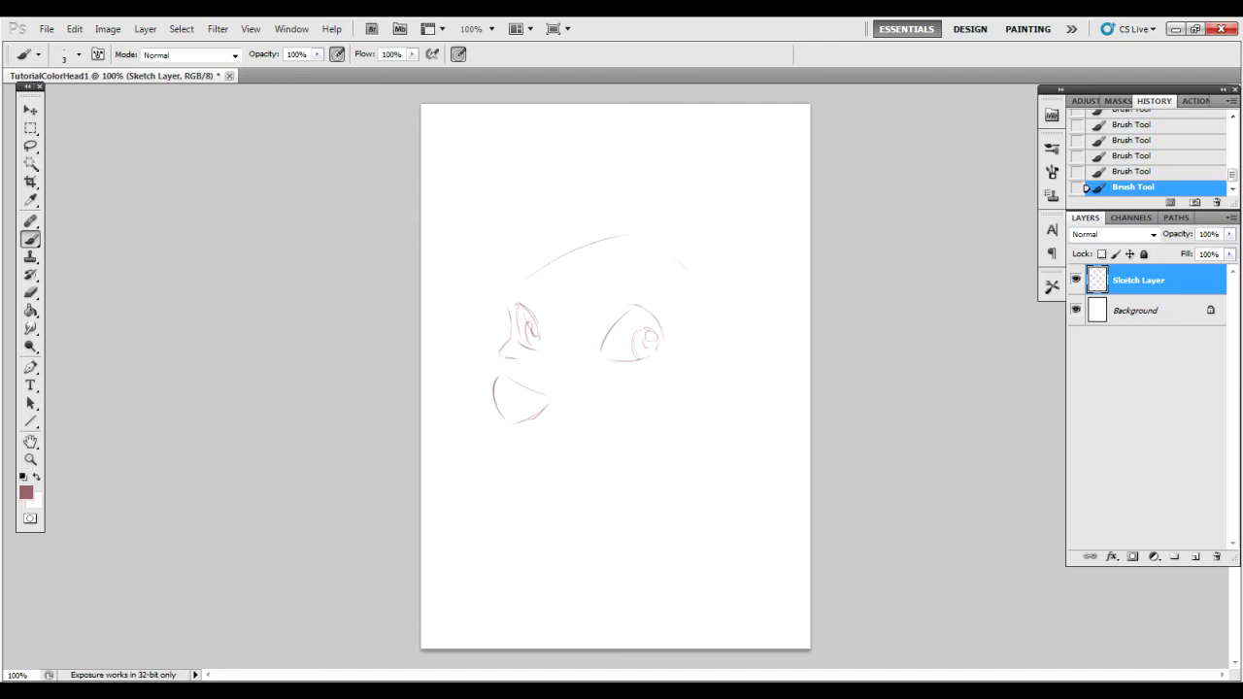
Step: Sketch the rounded furry muzzle around the nose and a pointed fang below its center
{"action": "mouse_move", "coordinate": [491, 369]}
{"action": "left_mouse_down"}
{"action": "mouse_move", "coordinate": [513, 367]}
{"action": "mouse_move", "coordinate": [458, 409]}
{"action": "mouse_move", "coordinate": [461, 434]}
{"action": "mouse_move", "coordinate": [494, 464]}
{"action": "left_mouse_up"}
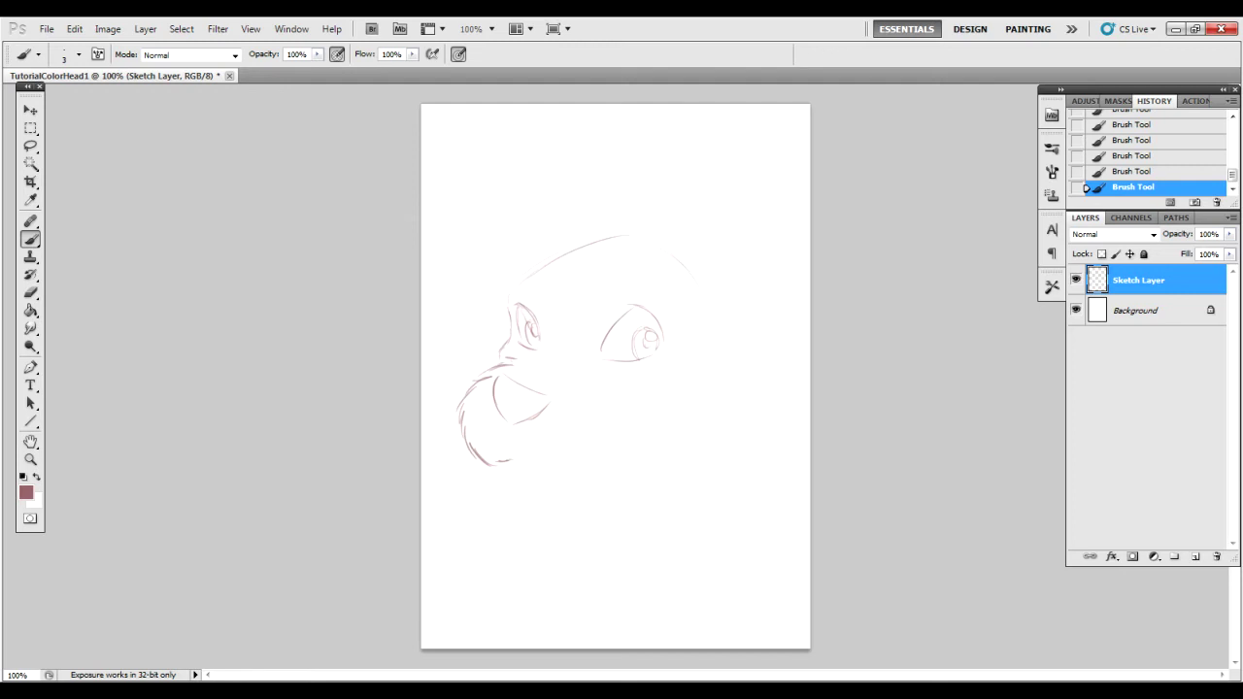
{"action": "mouse_move", "coordinate": [614, 388]}
{"action": "left_mouse_down"}
{"action": "mouse_move", "coordinate": [622, 446]}
{"action": "mouse_move", "coordinate": [588, 472]}
{"action": "mouse_move", "coordinate": [514, 458]}
{"action": "left_mouse_up"}
{"action": "left_click_drag", "start_coordinate": [502, 461], "coordinate": [512, 483]}
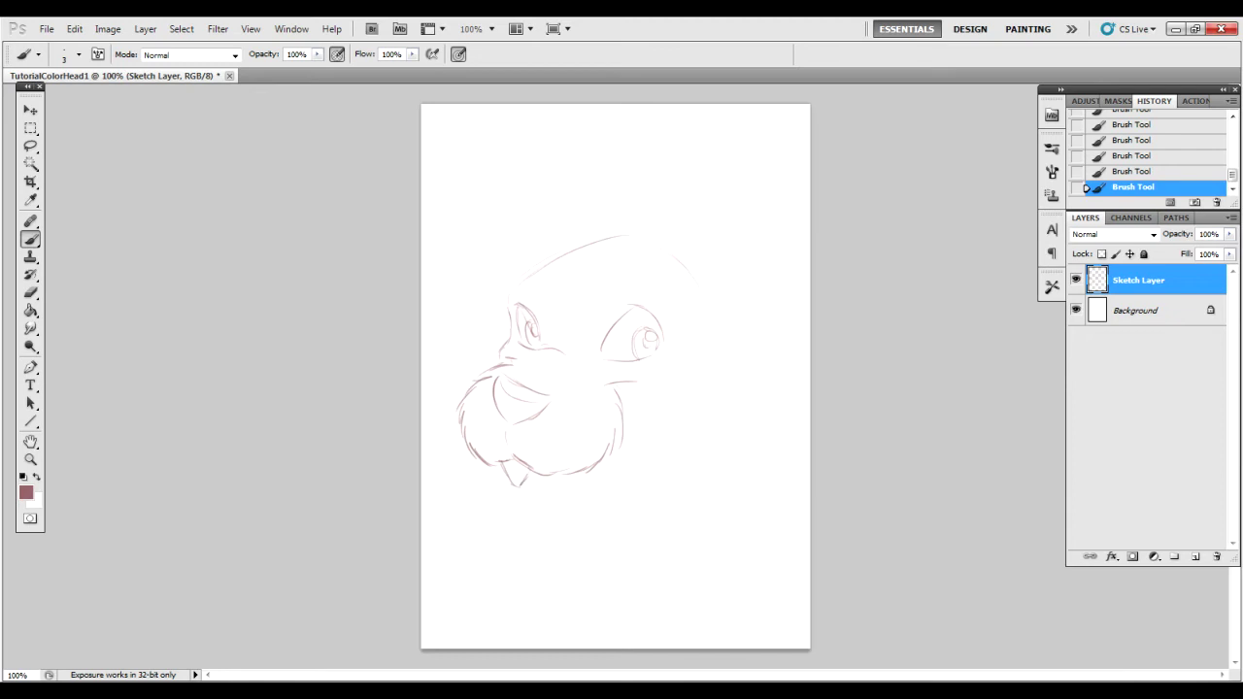
{"action": "left_click_drag", "start_coordinate": [526, 463], "coordinate": [517, 484]}
{"action": "left_click_drag", "start_coordinate": [511, 461], "coordinate": [515, 485]}
Step: Sketch a fur tuft on top of the head and the jagged cheek fur behind the near eye
{"action": "mouse_move", "coordinate": [659, 238]}
{"action": "left_mouse_down"}
{"action": "mouse_move", "coordinate": [645, 220]}
{"action": "mouse_move", "coordinate": [623, 229]}
{"action": "left_mouse_up"}
{"action": "left_click_drag", "start_coordinate": [639, 220], "coordinate": [594, 232]}
{"action": "mouse_move", "coordinate": [705, 321]}
{"action": "left_mouse_down"}
{"action": "mouse_move", "coordinate": [754, 329]}
{"action": "mouse_move", "coordinate": [729, 398]}
{"action": "left_mouse_up"}
{"action": "left_click_drag", "start_coordinate": [754, 386], "coordinate": [696, 447]}
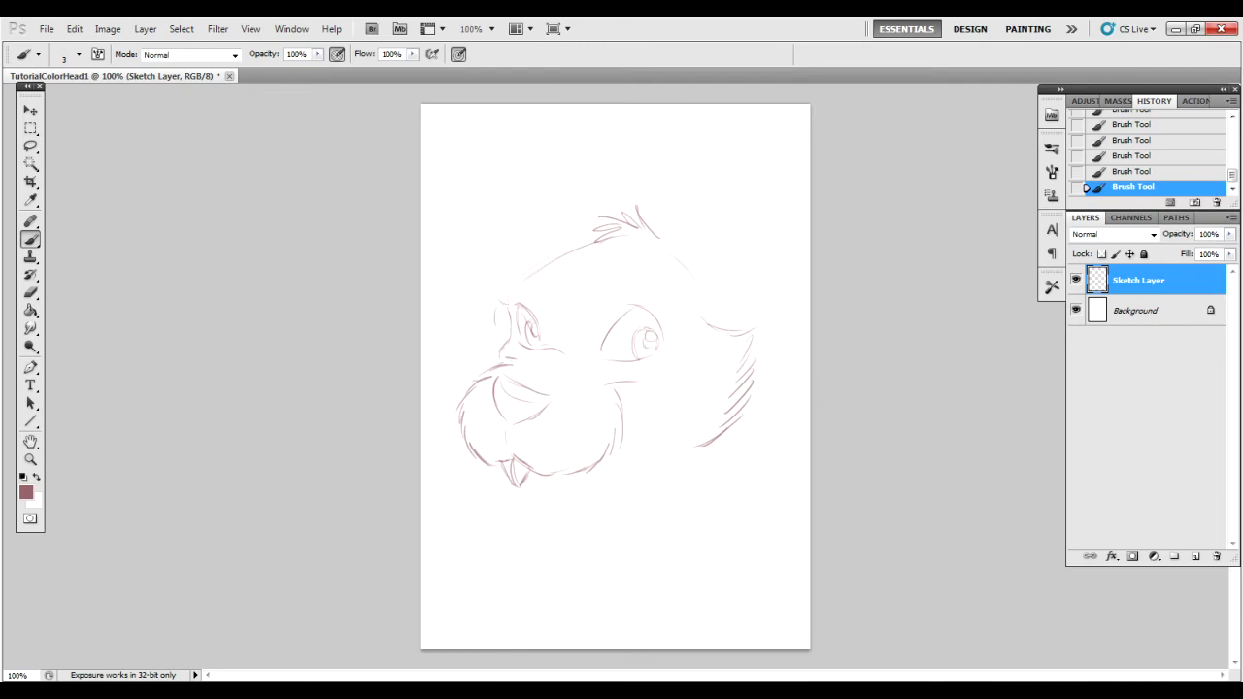
Step: Sketch the far cheek fur, lower jaw and furry neck, plus two long ear lines rising from the back of the head
{"action": "left_click_drag", "start_coordinate": [493, 324], "coordinate": [483, 371]}
{"action": "mouse_move", "coordinate": [504, 478]}
{"action": "left_mouse_down"}
{"action": "mouse_move", "coordinate": [543, 509]}
{"action": "mouse_move", "coordinate": [612, 494]}
{"action": "mouse_move", "coordinate": [562, 538]}
{"action": "mouse_move", "coordinate": [542, 594]}
{"action": "left_mouse_up"}
{"action": "left_click_drag", "start_coordinate": [573, 530], "coordinate": [555, 610]}
{"action": "mouse_move", "coordinate": [706, 449]}
{"action": "left_mouse_down"}
{"action": "mouse_move", "coordinate": [684, 560]}
{"action": "mouse_move", "coordinate": [581, 618]}
{"action": "left_mouse_up"}
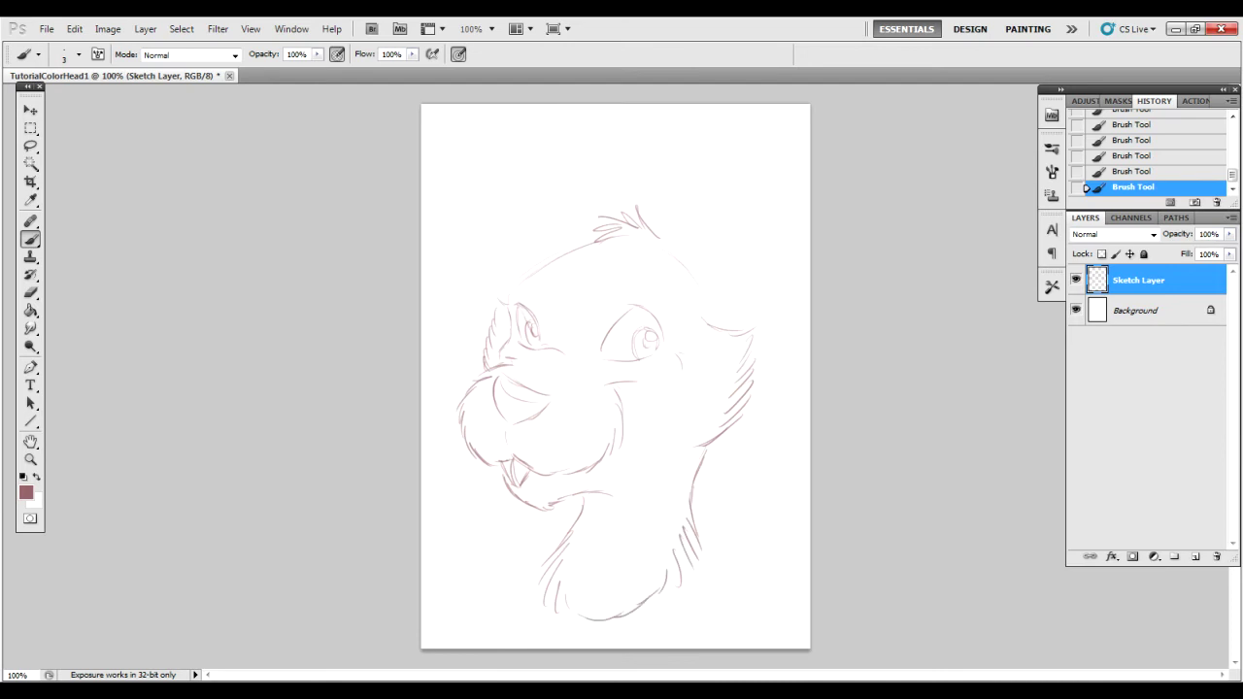
{"action": "left_click_drag", "start_coordinate": [653, 147], "coordinate": [665, 241]}
{"action": "left_click_drag", "start_coordinate": [728, 148], "coordinate": [720, 311]}
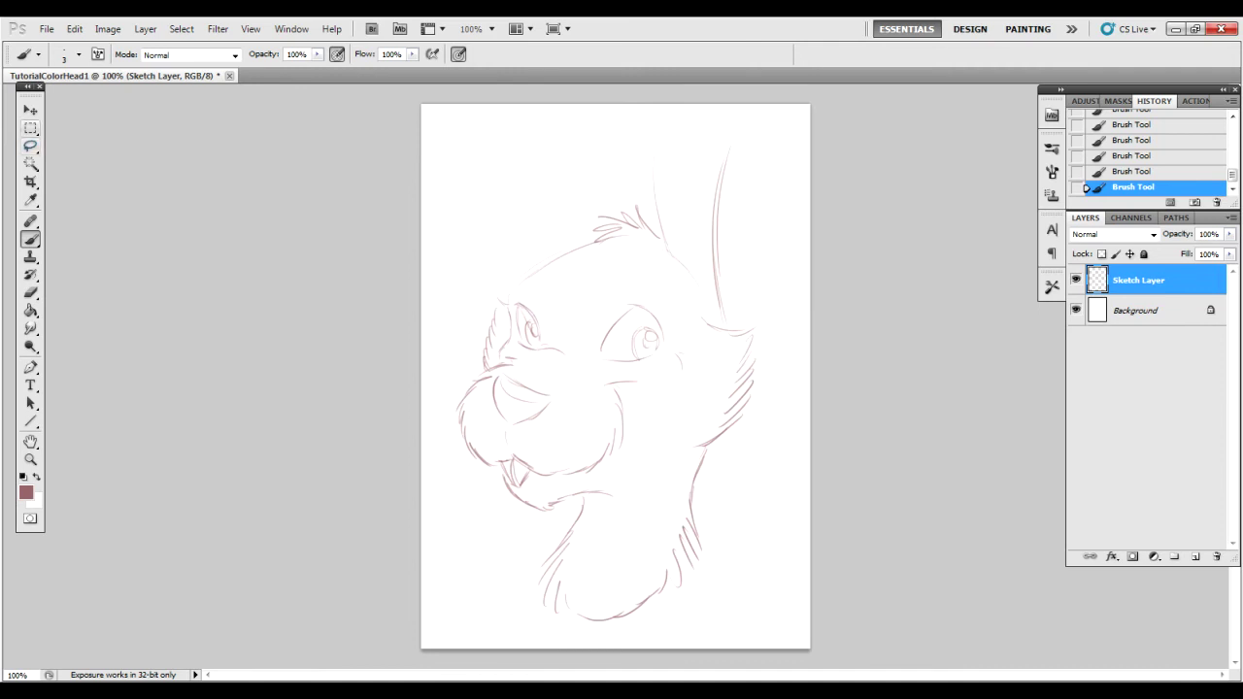
Step: Show transform controls, scale the sketch proportionally to about 88%, and shift it to leave more room at the top of the canvas
{"action": "left_click", "coordinate": [30, 109]}
{"action": "left_click", "coordinate": [171, 53]}
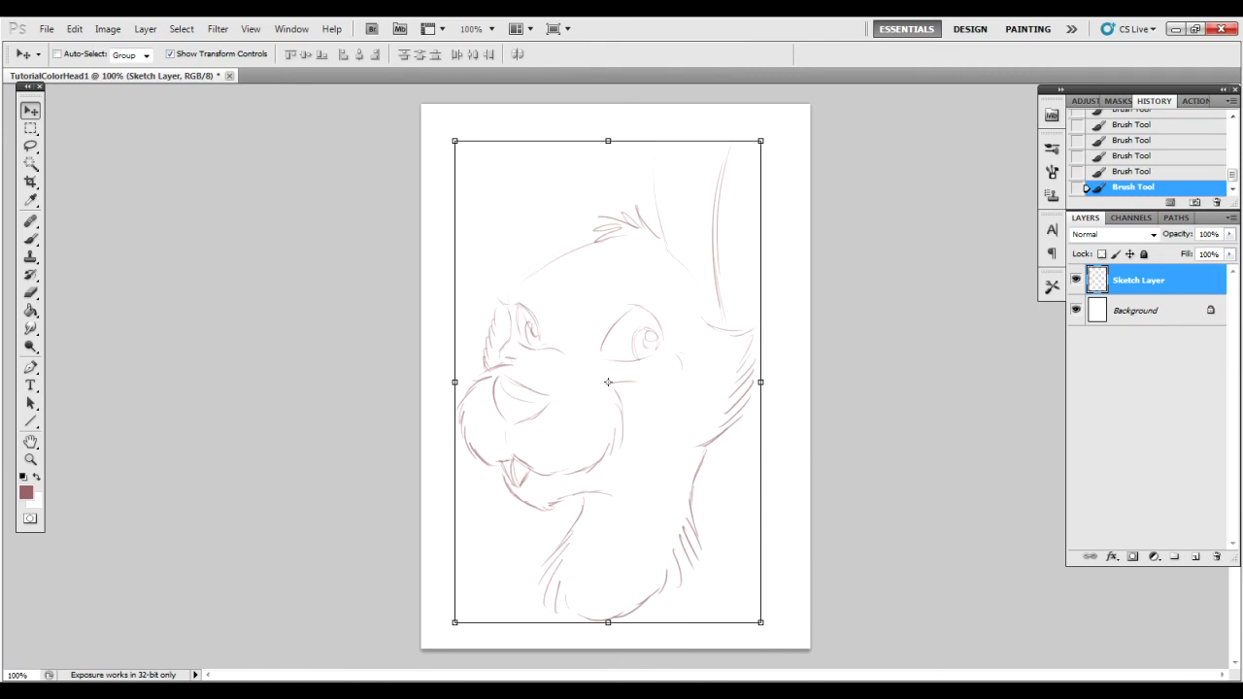
{"action": "key", "text": "ctrl+t"}
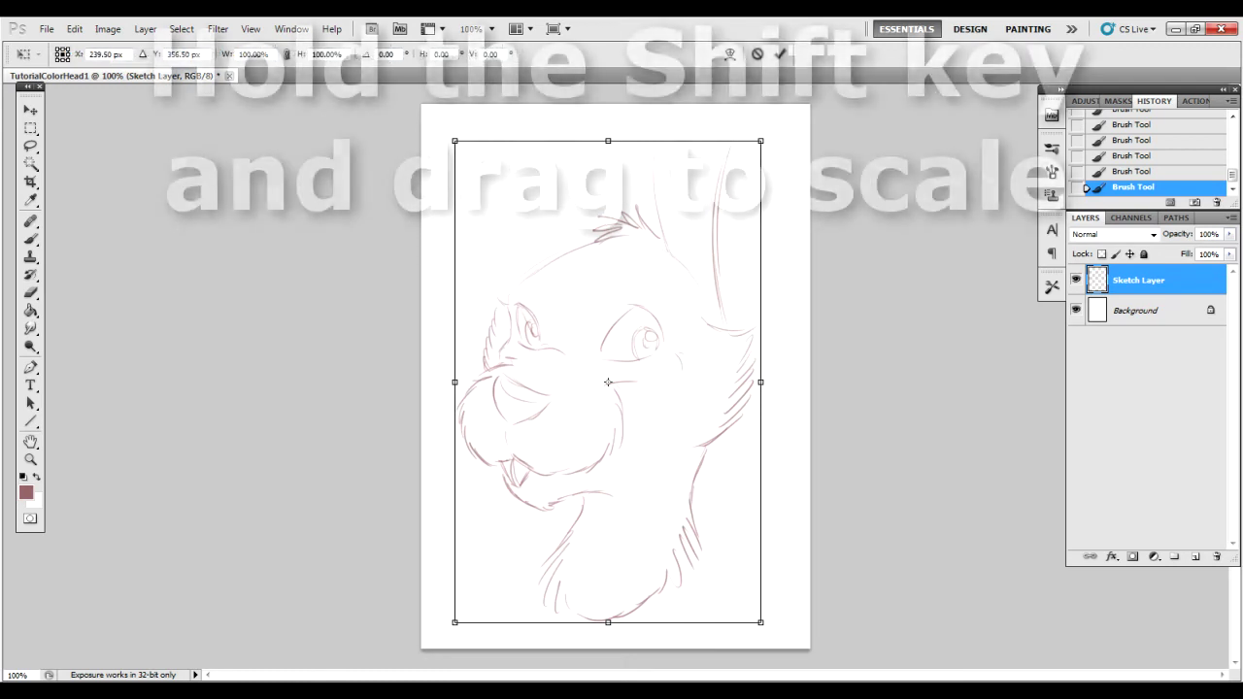
{"action": "left_click_drag", "start_coordinate": [760, 140], "coordinate": [725, 198]}
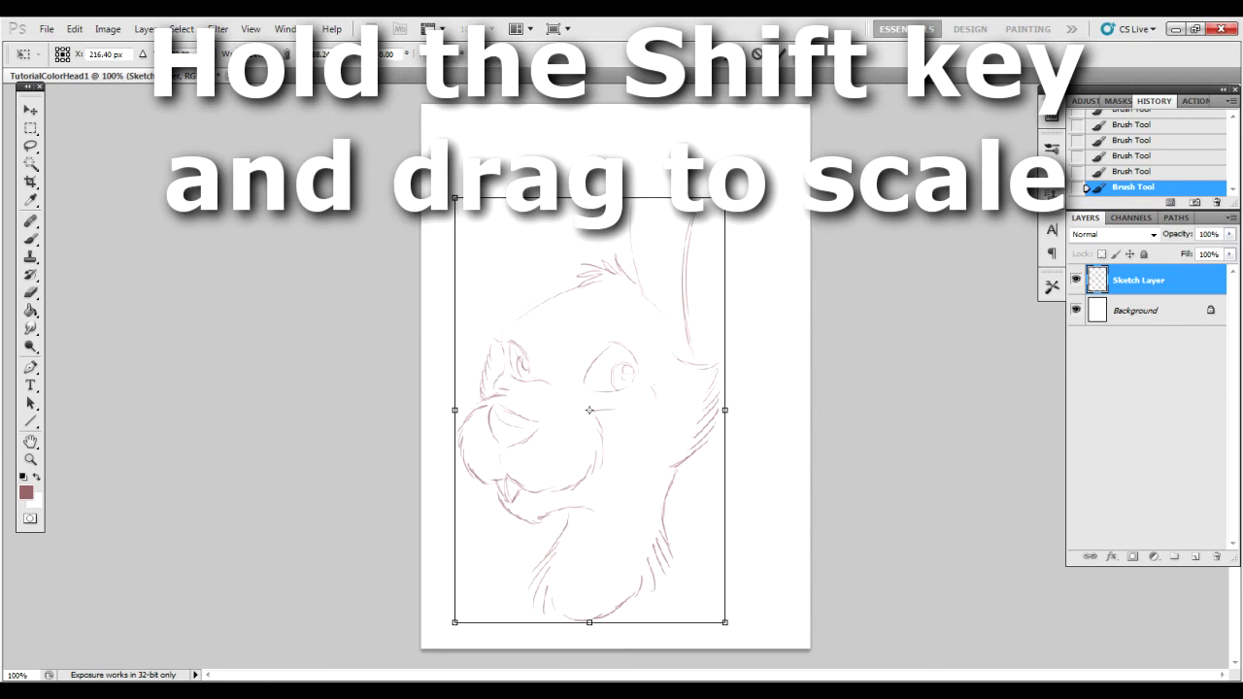
{"action": "mouse_move", "coordinate": [589, 410]}
{"action": "left_mouse_down"}
{"action": "mouse_move", "coordinate": [632, 397]}
{"action": "mouse_move", "coordinate": [618, 405]}
{"action": "left_mouse_up"}
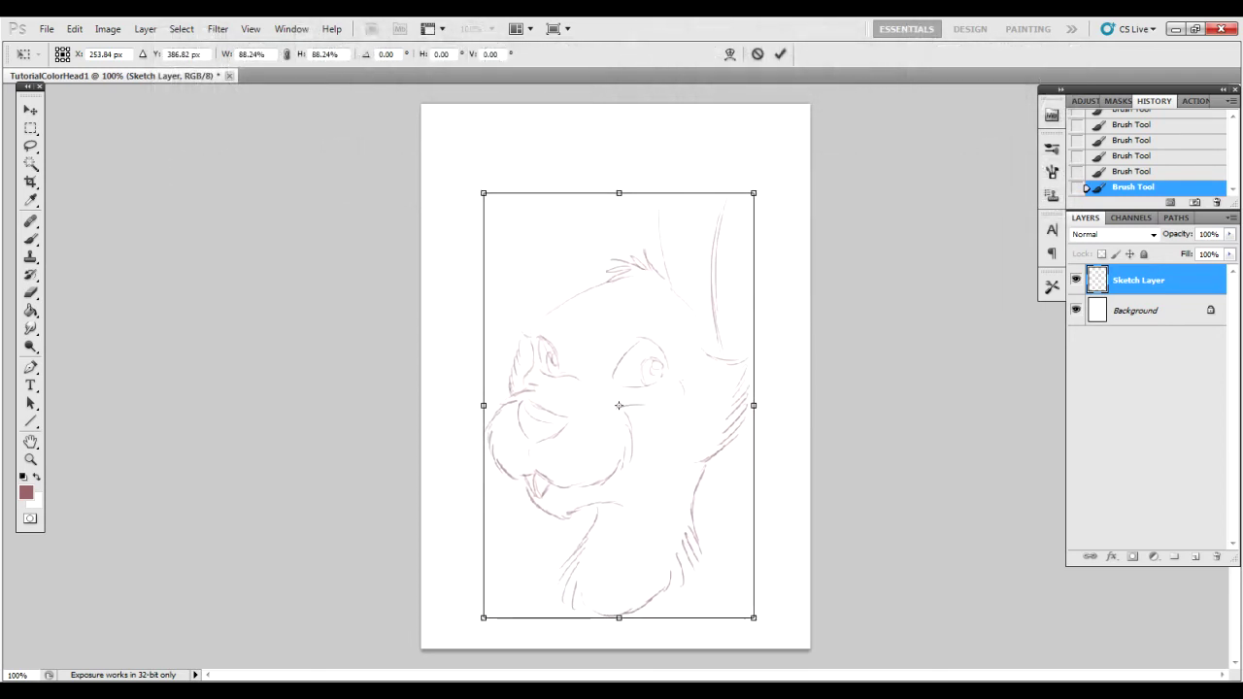
{"action": "key", "text": "v"}
{"action": "key", "text": "Return"}
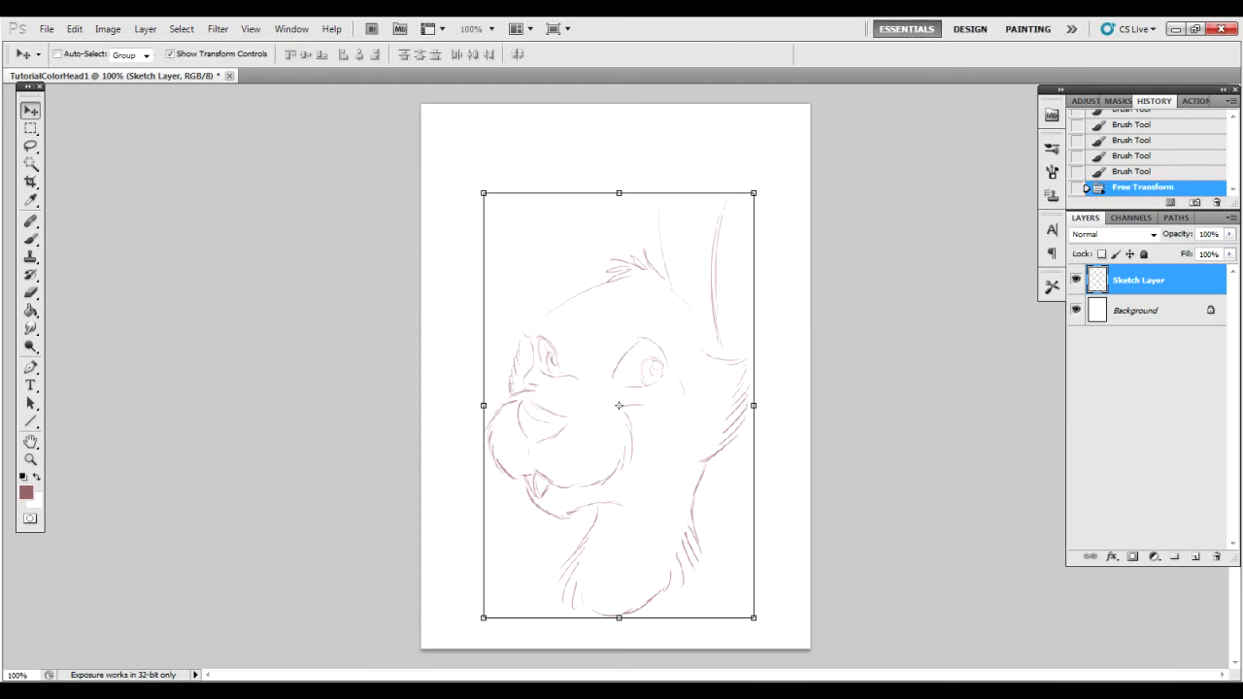
Step: With the Brush tool, sketch the near ear's outer edge, a small fur tuft at its bend, and the outline of its folded-over flap
{"action": "key", "text": "b"}
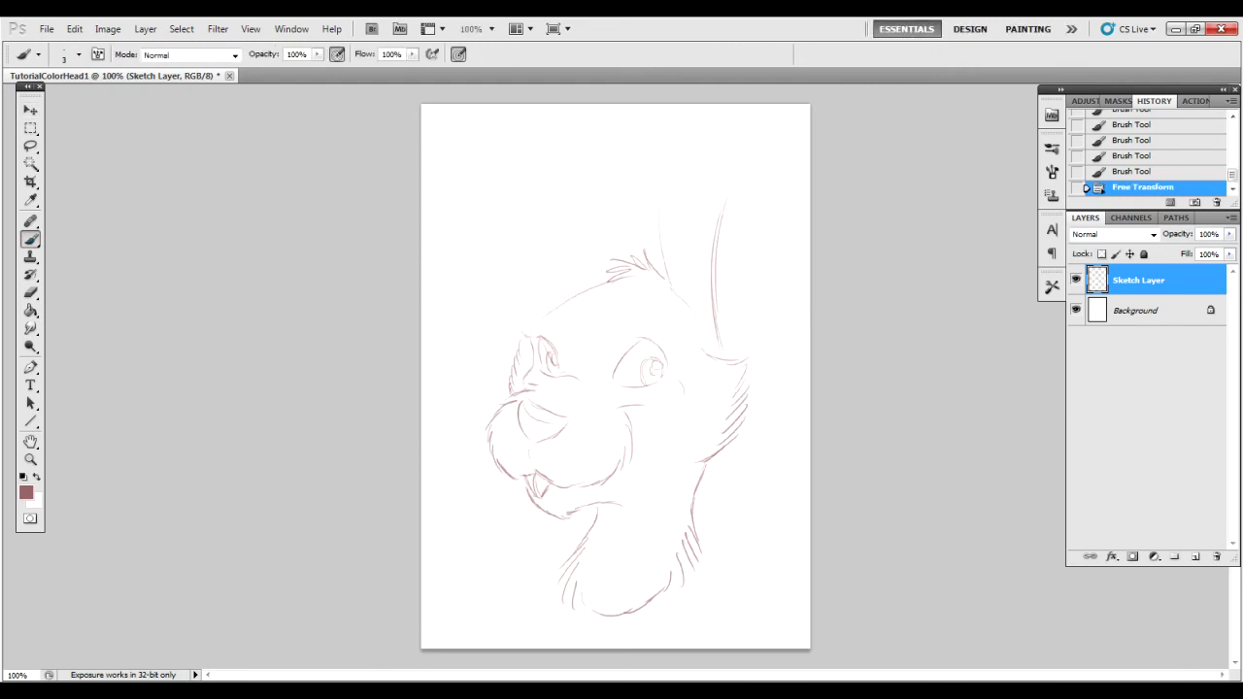
{"action": "left_click", "coordinate": [30, 239]}
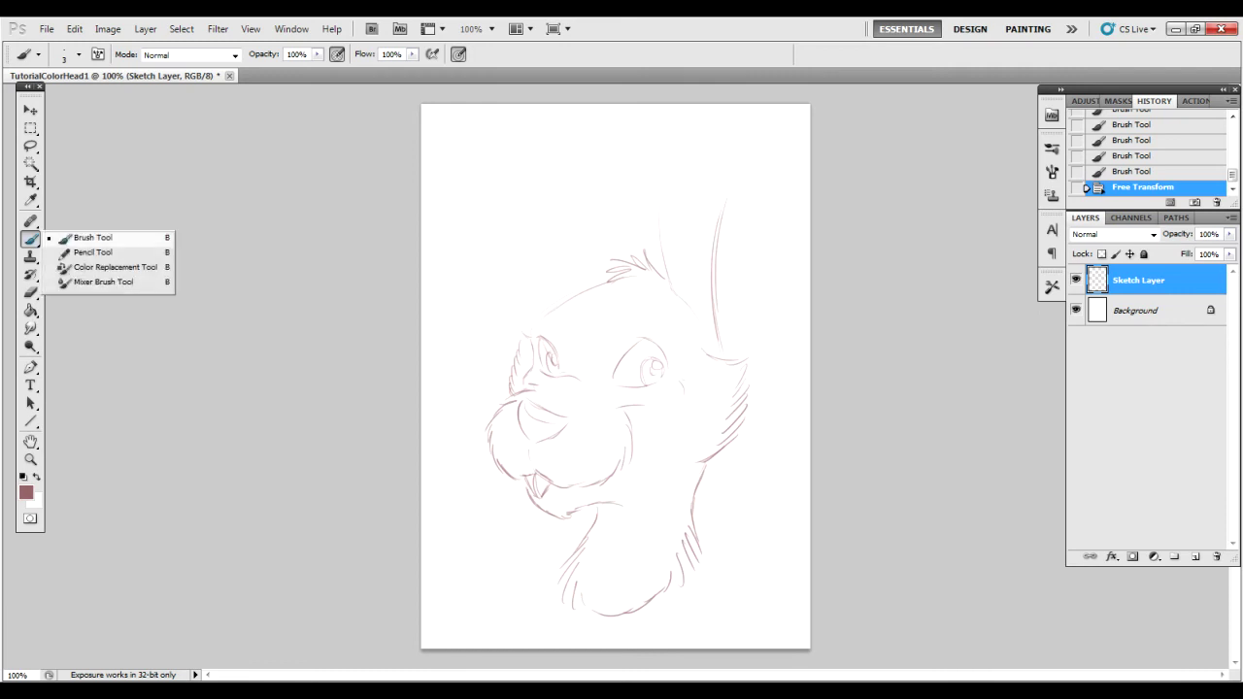
{"action": "key", "text": "Escape"}
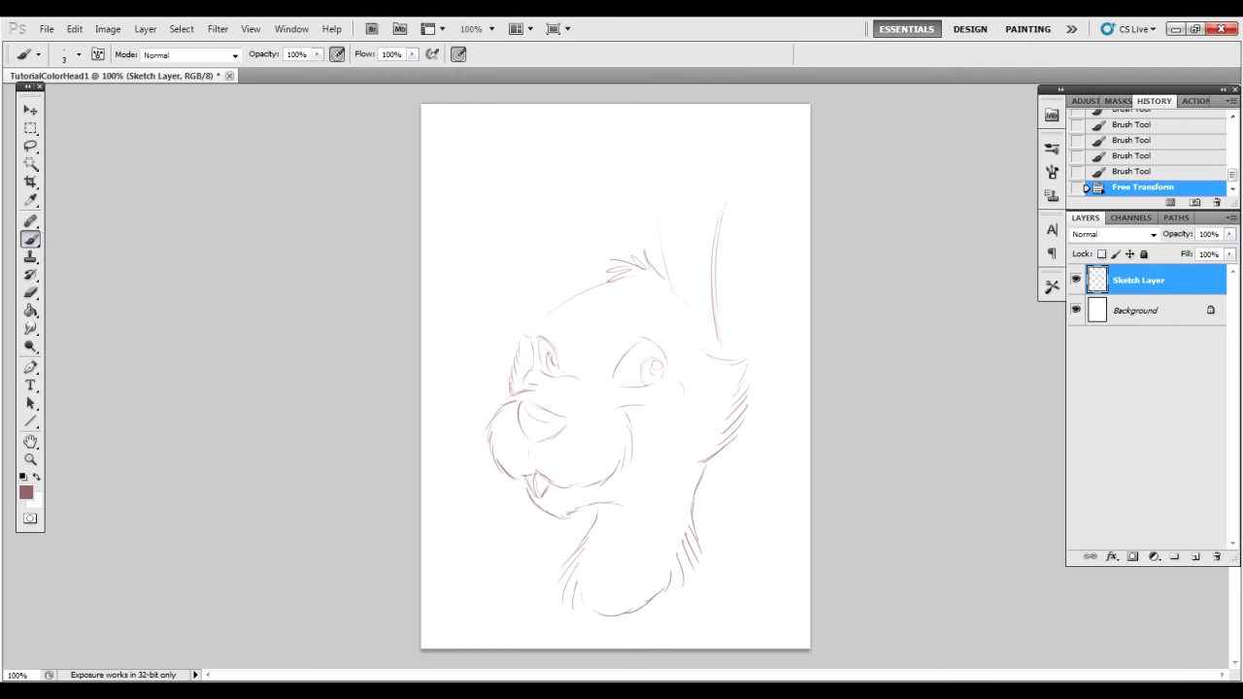
{"action": "left_click_drag", "start_coordinate": [727, 181], "coordinate": [726, 158]}
{"action": "left_click_drag", "start_coordinate": [718, 177], "coordinate": [721, 156]}
{"action": "left_click_drag", "start_coordinate": [649, 121], "coordinate": [719, 156]}
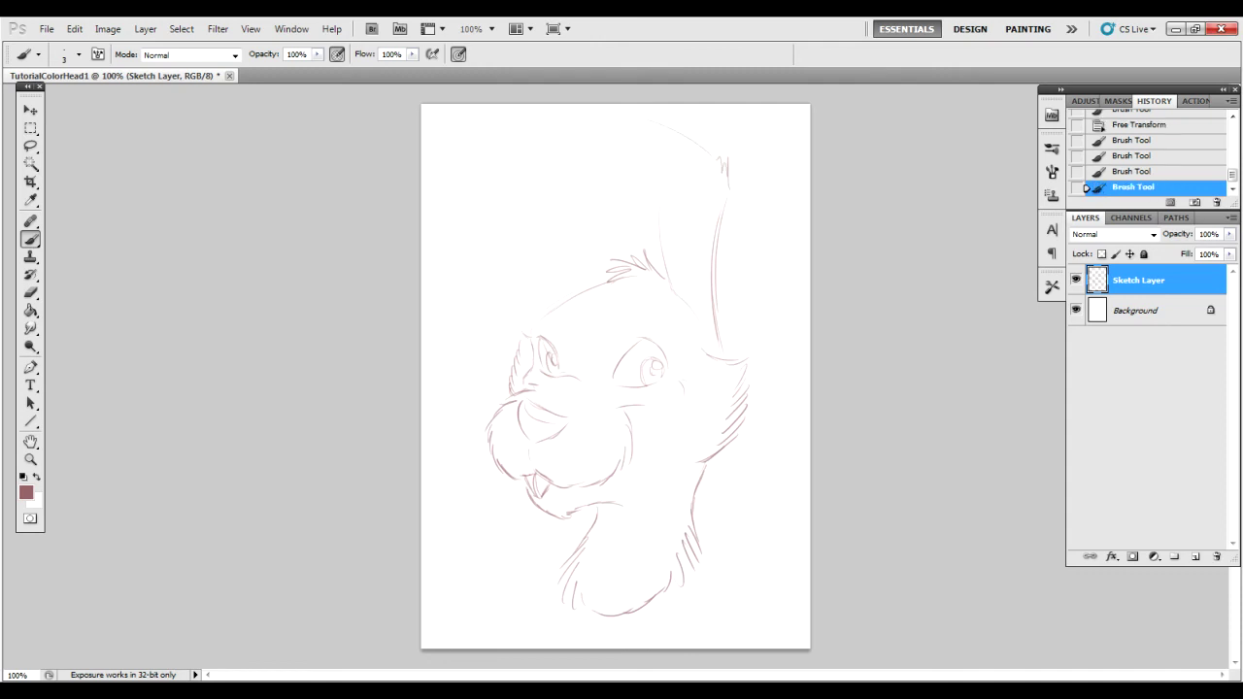
{"action": "left_click_drag", "start_coordinate": [568, 211], "coordinate": [668, 206]}
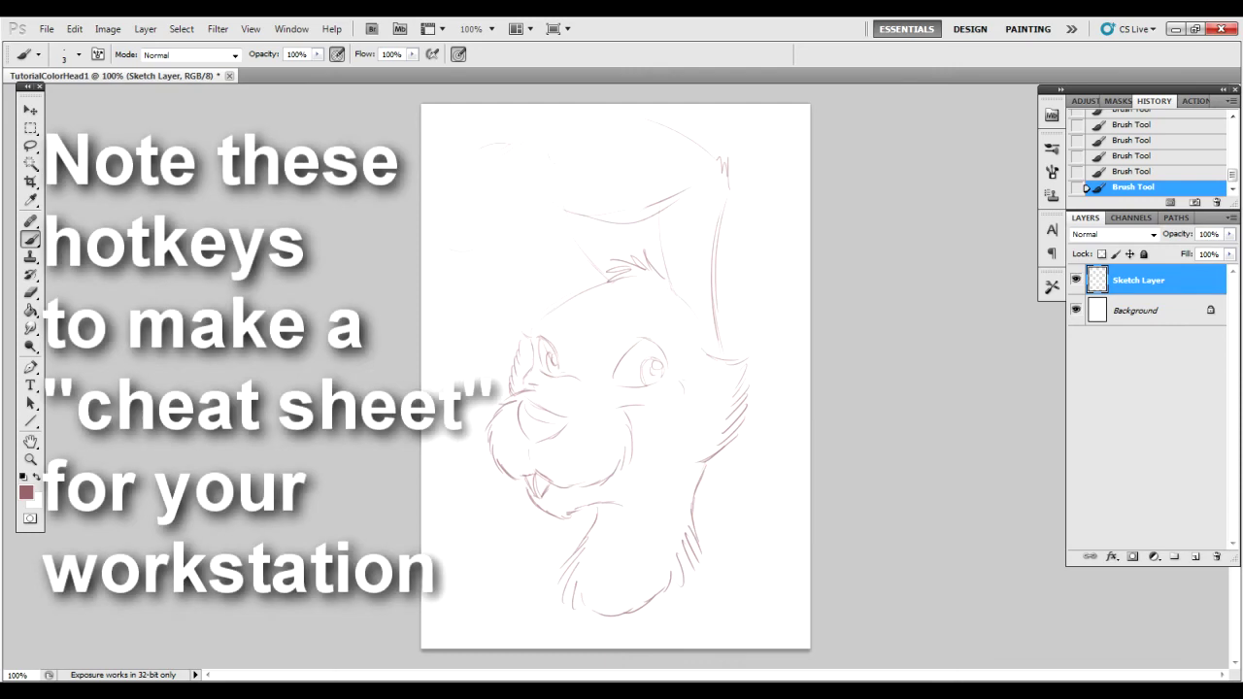
Step: Sketch the far ear's drooping lower edge and the lines of its base running down to the top of the head
{"action": "left_click_drag", "start_coordinate": [464, 252], "coordinate": [505, 246]}
{"action": "left_click_drag", "start_coordinate": [533, 252], "coordinate": [575, 298]}
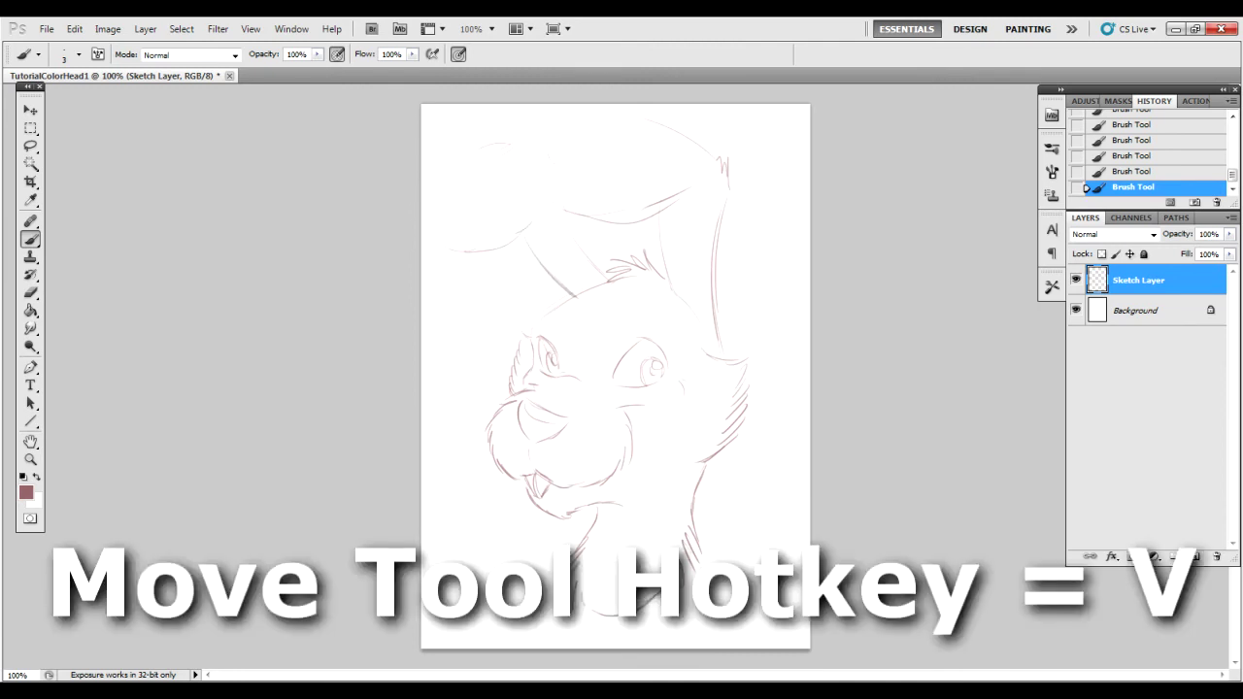
{"action": "mouse_move", "coordinate": [538, 186]}
{"action": "left_mouse_down"}
{"action": "mouse_move", "coordinate": [531, 221]}
{"action": "mouse_move", "coordinate": [536, 210]}
{"action": "left_mouse_up"}
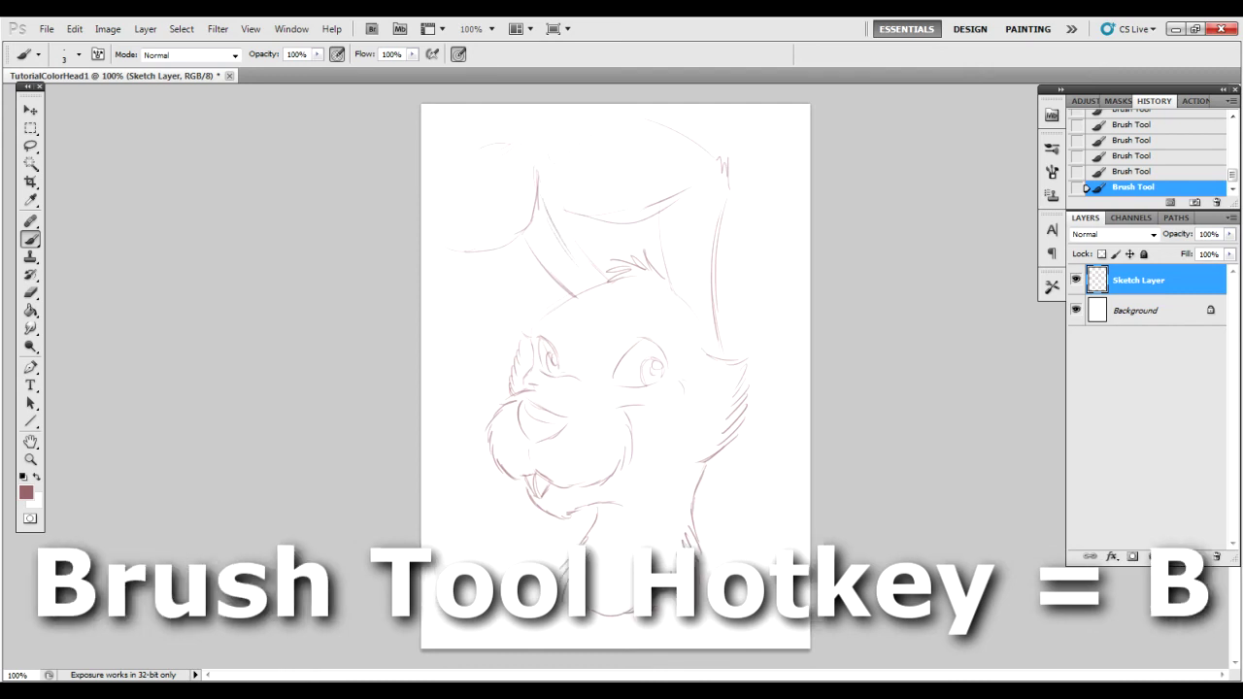
{"action": "left_click_drag", "start_coordinate": [534, 239], "coordinate": [579, 290]}
Step: Sketch long inner contour and fur lines inside the near ear, and reinforce the upper edge of its fold
{"action": "left_click_drag", "start_coordinate": [703, 278], "coordinate": [692, 331]}
{"action": "mouse_move", "coordinate": [699, 220]}
{"action": "left_mouse_down"}
{"action": "mouse_move", "coordinate": [689, 323]}
{"action": "mouse_move", "coordinate": [689, 272]}
{"action": "left_mouse_up"}
{"action": "left_click_drag", "start_coordinate": [705, 181], "coordinate": [701, 195]}
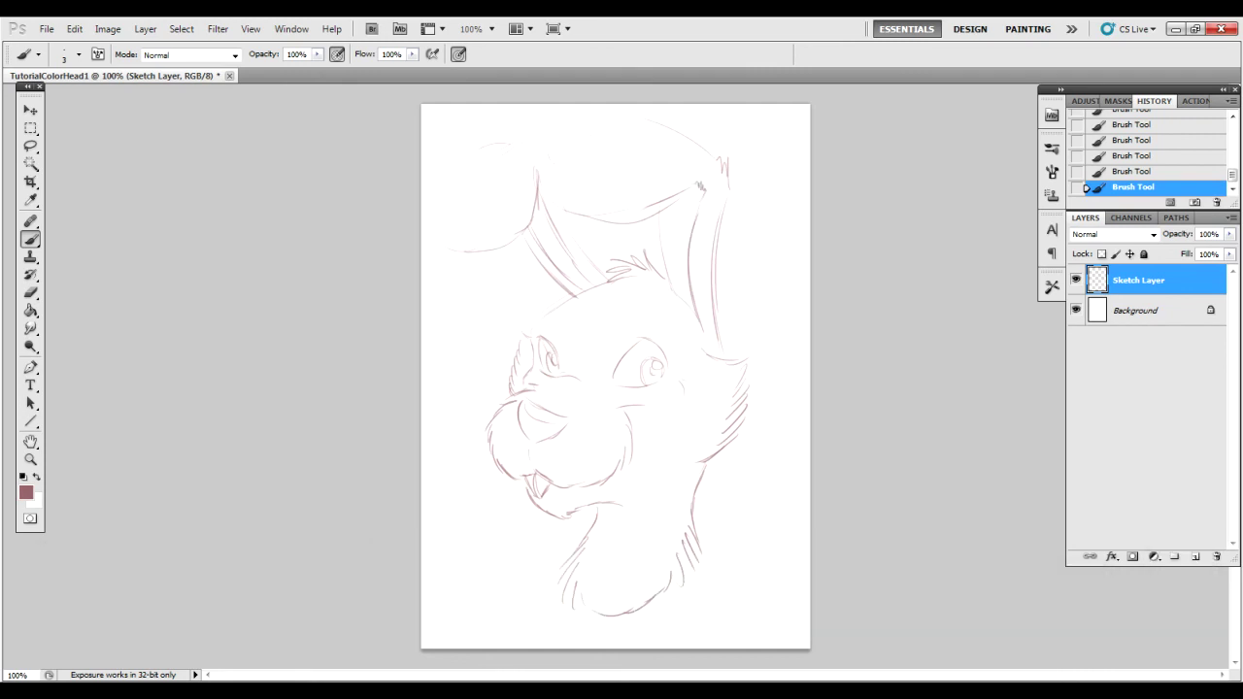
{"action": "left_click_drag", "start_coordinate": [687, 276], "coordinate": [678, 310]}
{"action": "left_click_drag", "start_coordinate": [684, 231], "coordinate": [671, 296]}
{"action": "left_click_drag", "start_coordinate": [680, 204], "coordinate": [673, 252]}
{"action": "mouse_move", "coordinate": [645, 141]}
{"action": "left_mouse_down"}
{"action": "mouse_move", "coordinate": [670, 126]}
{"action": "mouse_move", "coordinate": [695, 148]}
{"action": "left_mouse_up"}
{"action": "left_click_drag", "start_coordinate": [626, 124], "coordinate": [649, 119]}
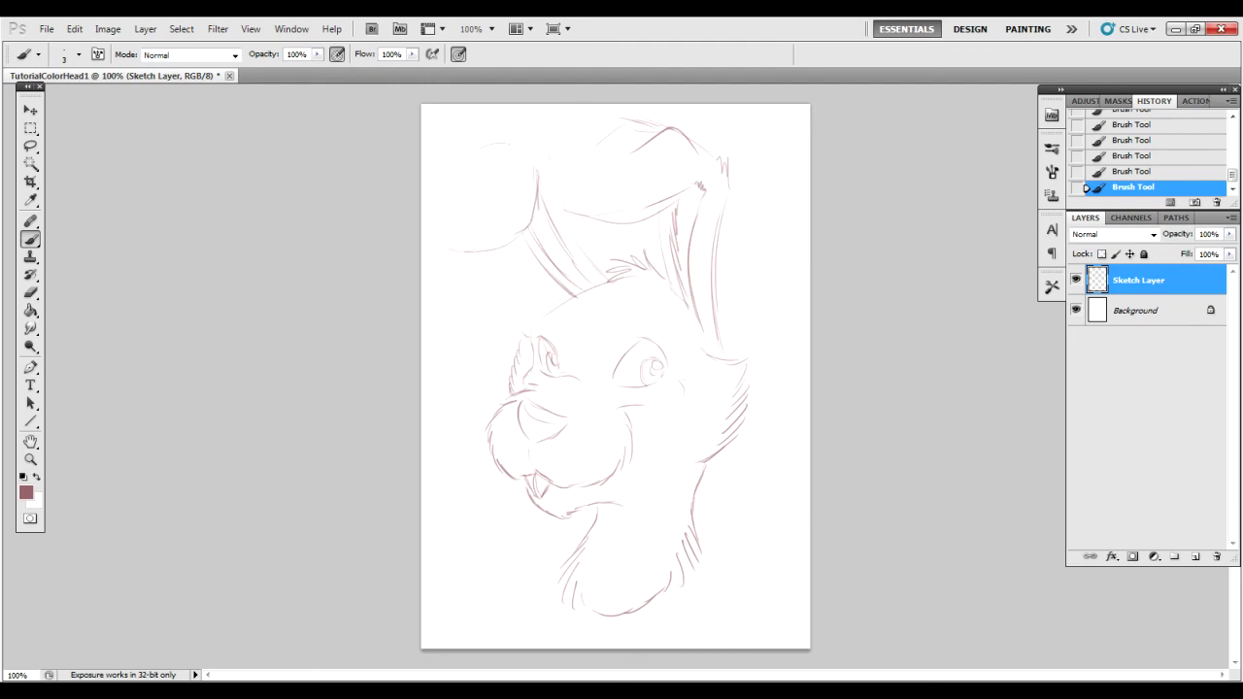
Step: Sketch sloping shoulder lines on both sides of the neck and a curved base edge closing off the bust below
{"action": "mouse_move", "coordinate": [699, 490]}
{"action": "left_mouse_down"}
{"action": "mouse_move", "coordinate": [720, 550]}
{"action": "mouse_move", "coordinate": [783, 608]}
{"action": "mouse_move", "coordinate": [779, 626]}
{"action": "left_mouse_up"}
{"action": "left_click_drag", "start_coordinate": [674, 616], "coordinate": [740, 628]}
{"action": "left_click_drag", "start_coordinate": [526, 561], "coordinate": [583, 532]}
{"action": "left_click_drag", "start_coordinate": [560, 617], "coordinate": [664, 617]}
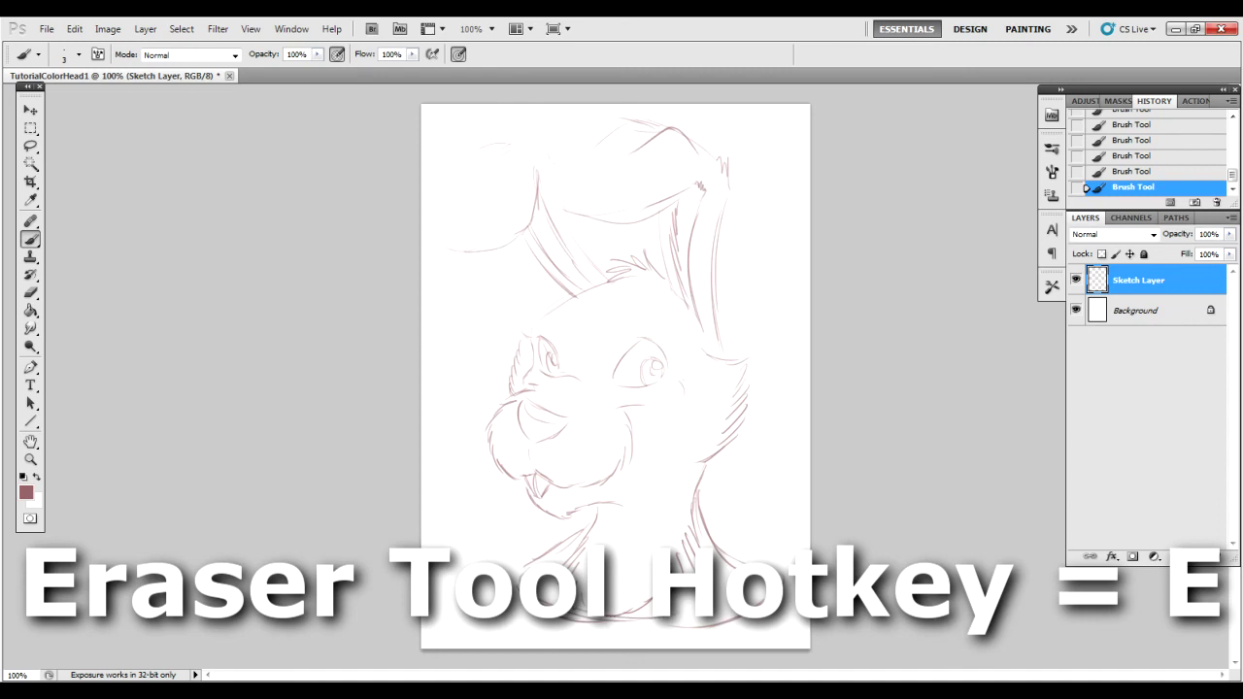
Step: Sketch the far ear's jagged furry tip and add furry brow lines above both eyes
{"action": "left_click_drag", "start_coordinate": [455, 185], "coordinate": [427, 235]}
{"action": "mouse_move", "coordinate": [581, 340]}
{"action": "left_mouse_down"}
{"action": "mouse_move", "coordinate": [555, 320]}
{"action": "mouse_move", "coordinate": [528, 332]}
{"action": "left_mouse_up"}
{"action": "left_click_drag", "start_coordinate": [610, 320], "coordinate": [631, 301]}
{"action": "mouse_move", "coordinate": [629, 313]}
{"action": "left_mouse_down"}
{"action": "mouse_move", "coordinate": [649, 305]}
{"action": "mouse_move", "coordinate": [676, 336]}
{"action": "left_mouse_up"}
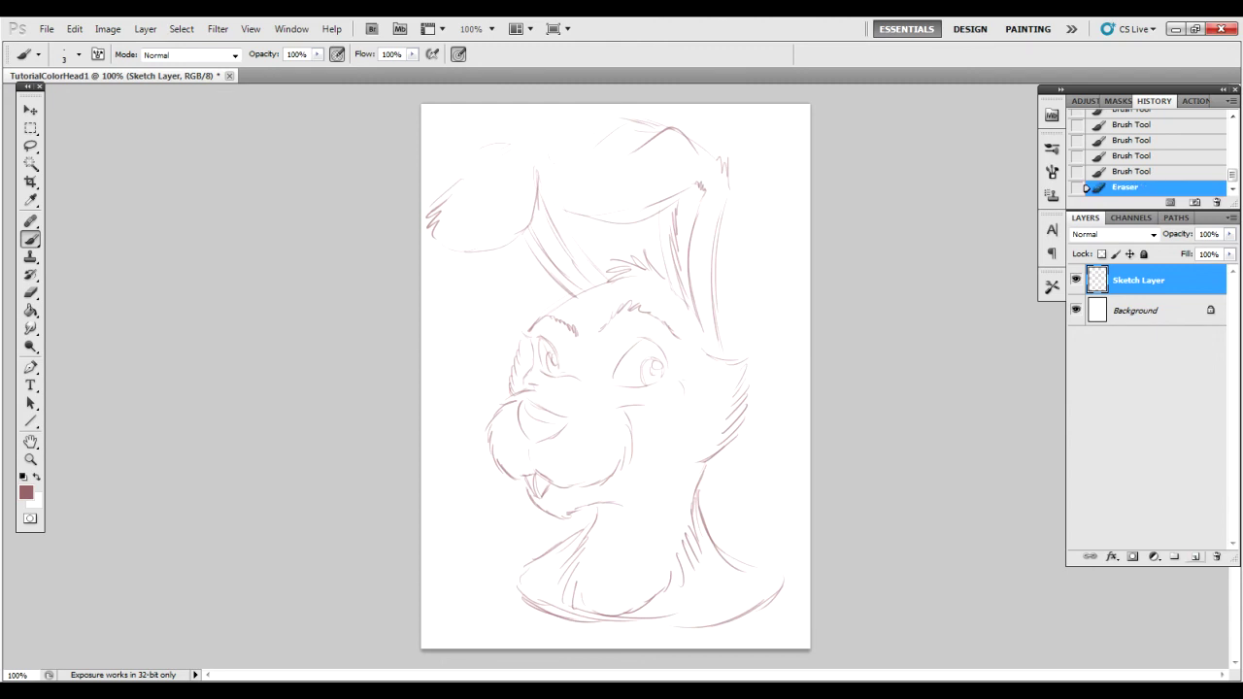
Step: Add a new layer above the sketch and name it Ink Layer
{"action": "left_click", "coordinate": [1196, 556]}
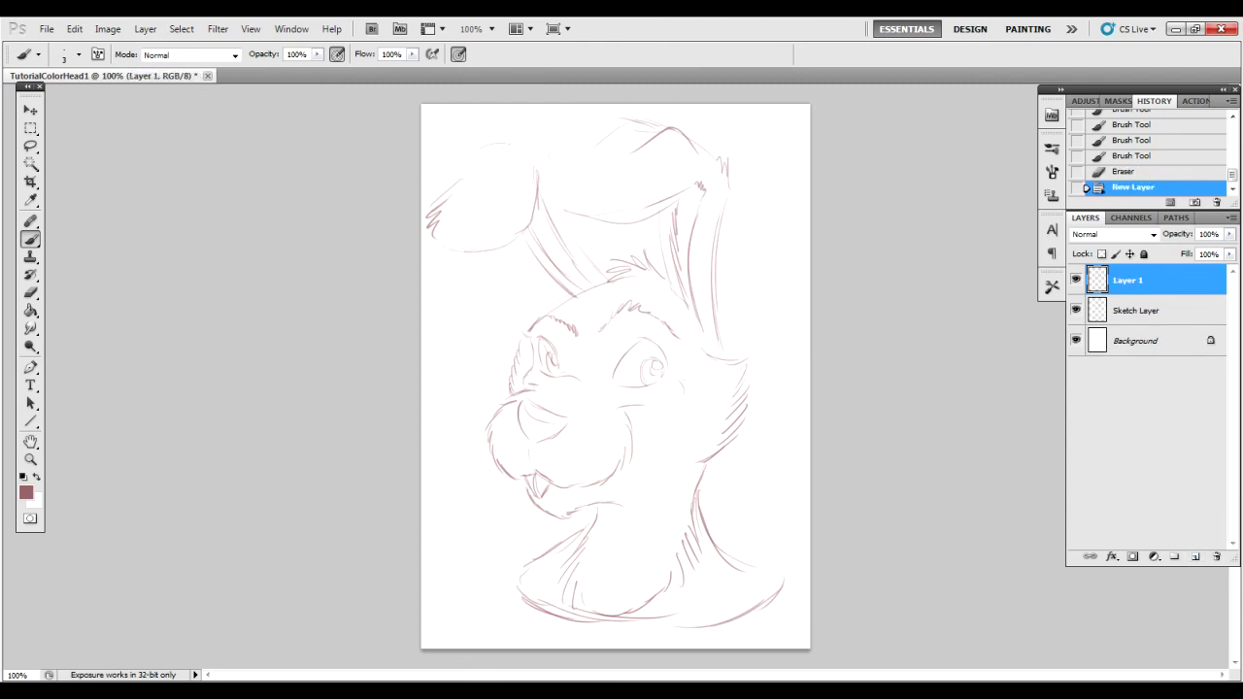
{"action": "double_click", "coordinate": [1128, 280]}
{"action": "type", "text": "Ink Layer"}
{"action": "key", "text": "Return"}
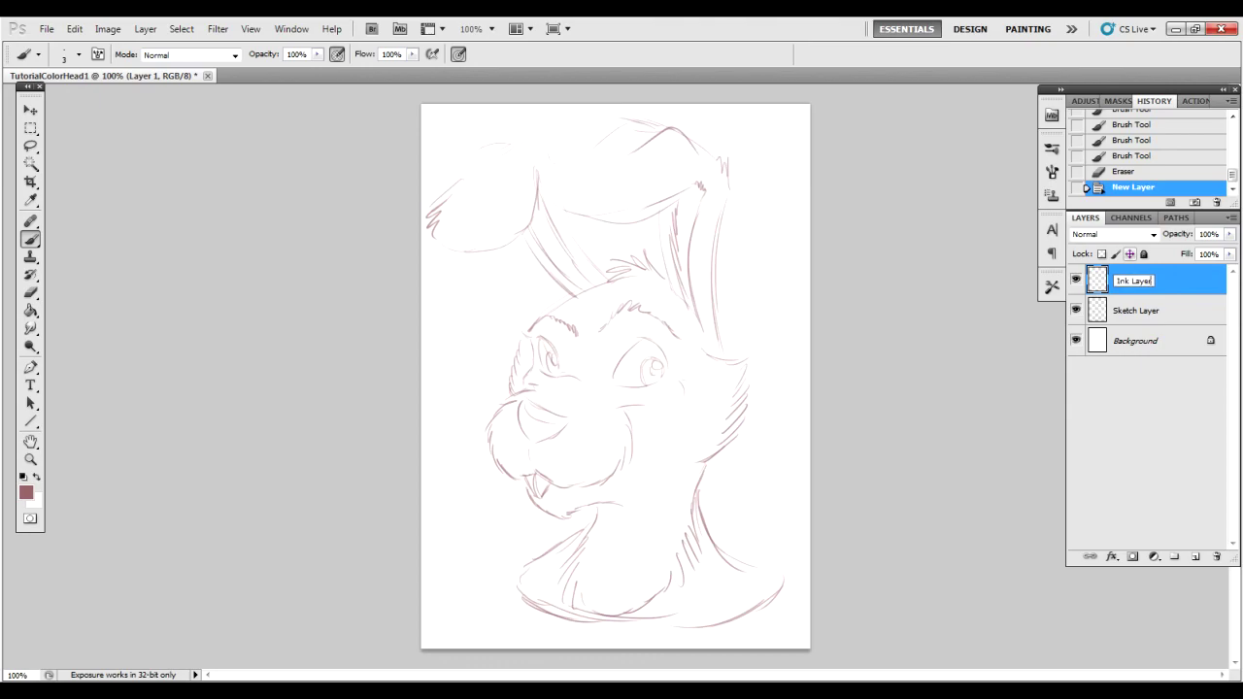